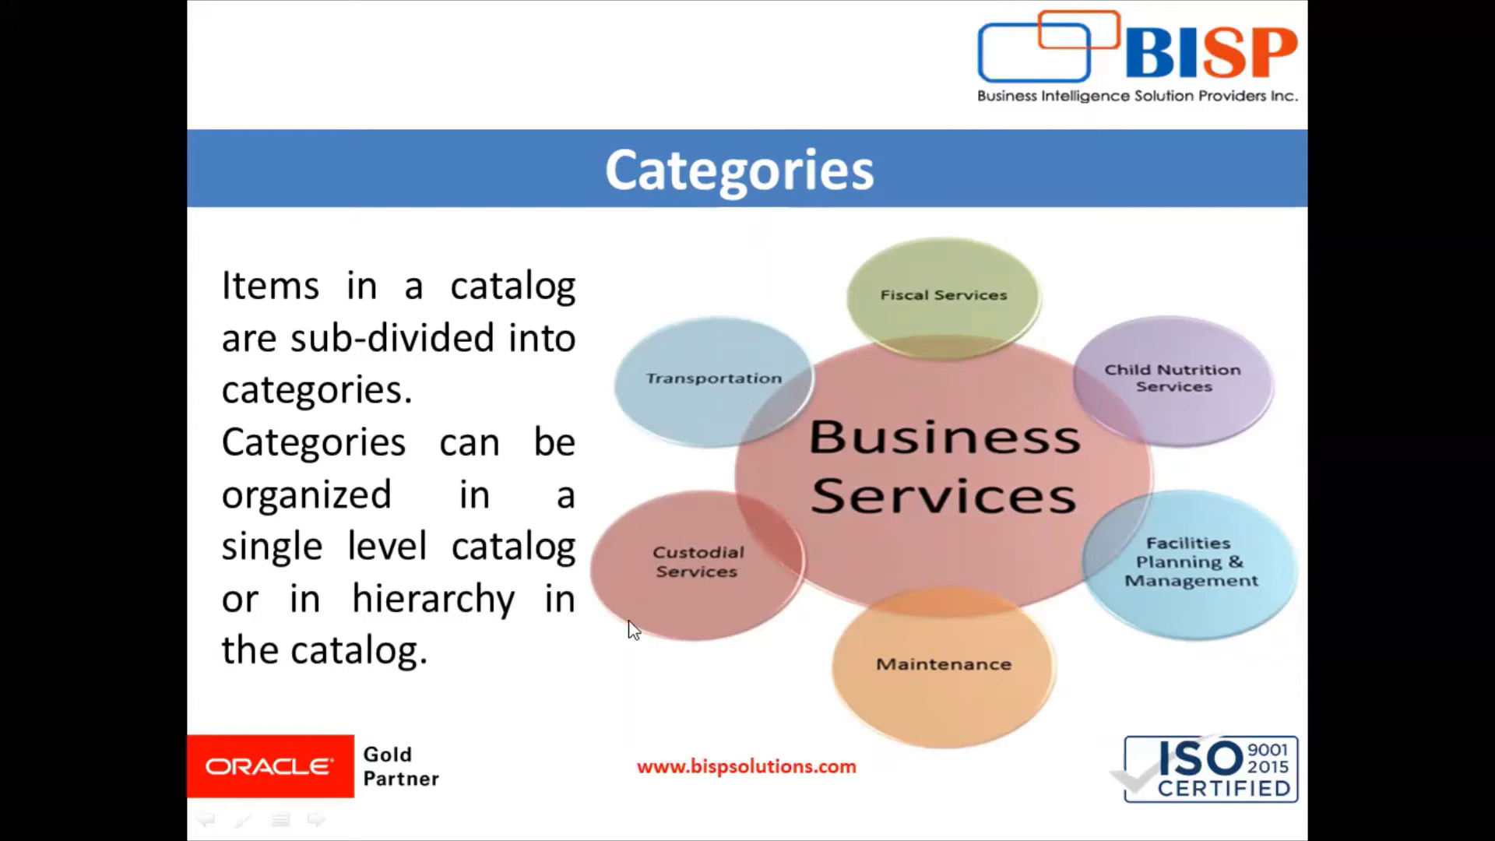
# Switch to Oracle Fusion Cloud Applications in the browser and open Manage Catalogs from Product Information Management
pyautogui.hotkey('alt', 'Tab')
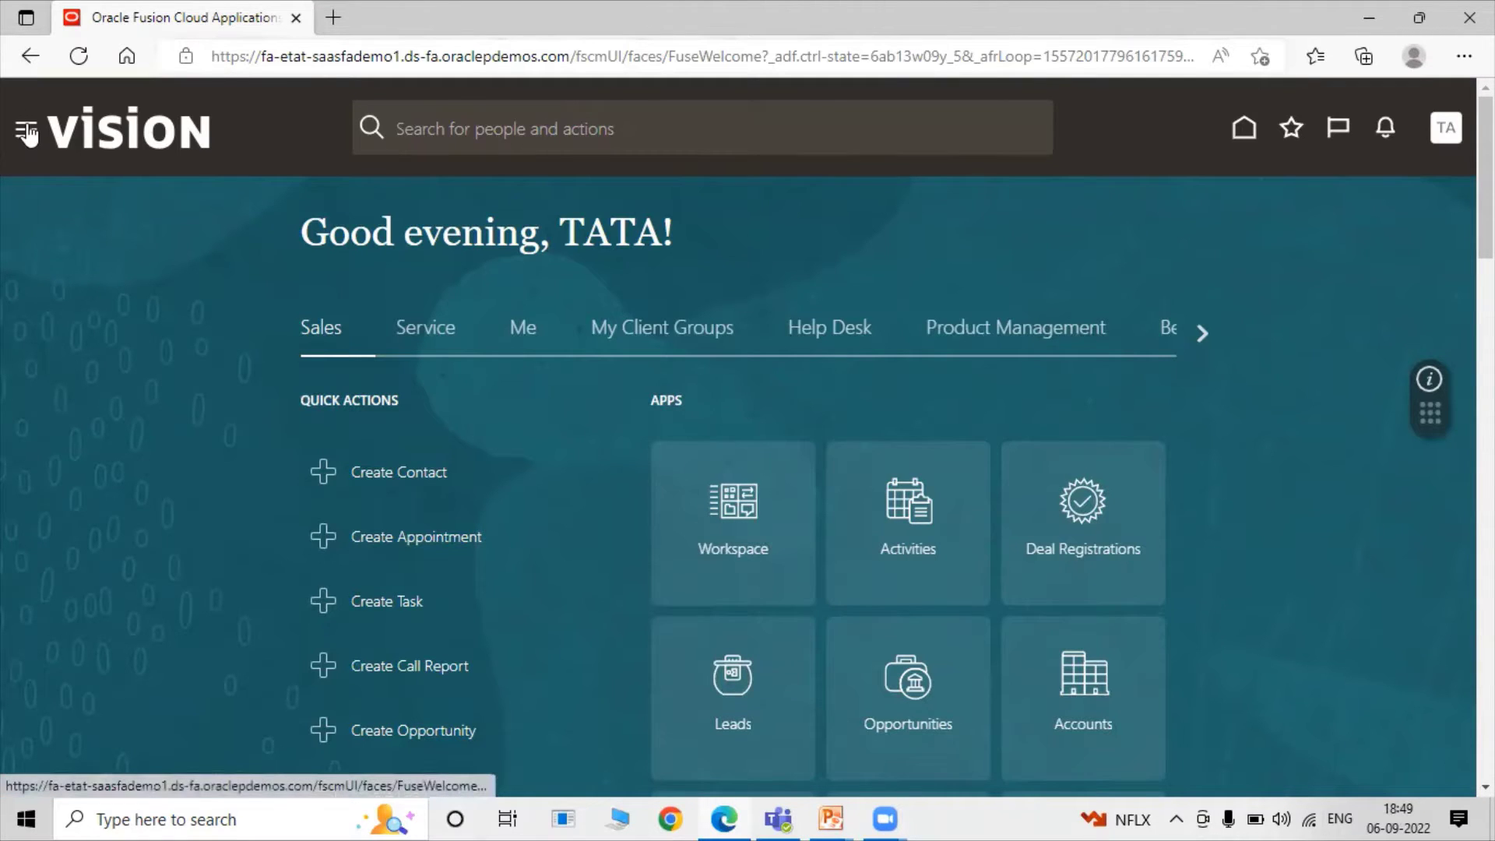
pyautogui.click(40, 133)
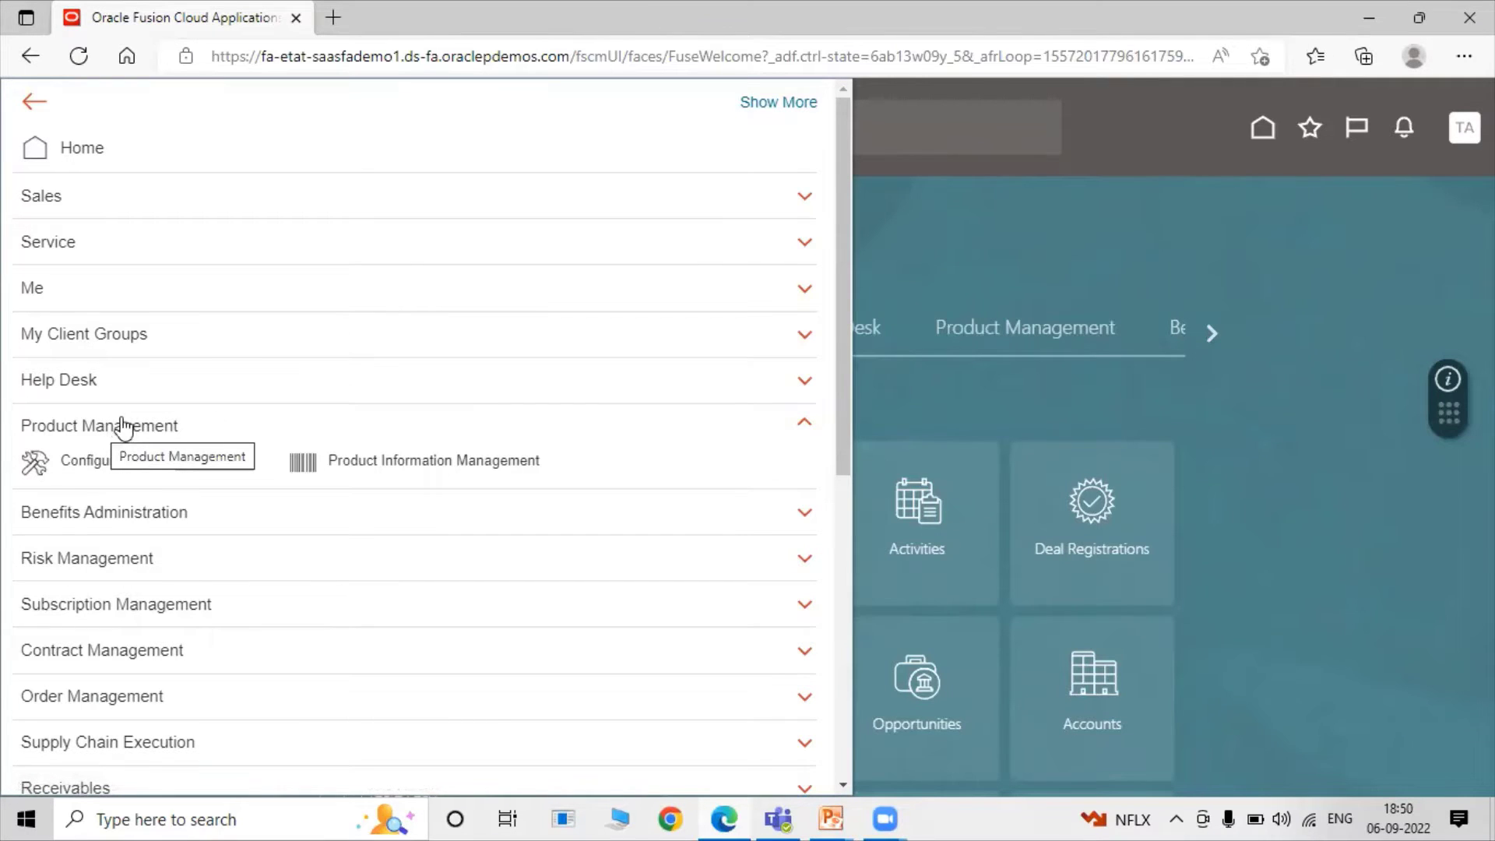
pyautogui.click(372, 457)
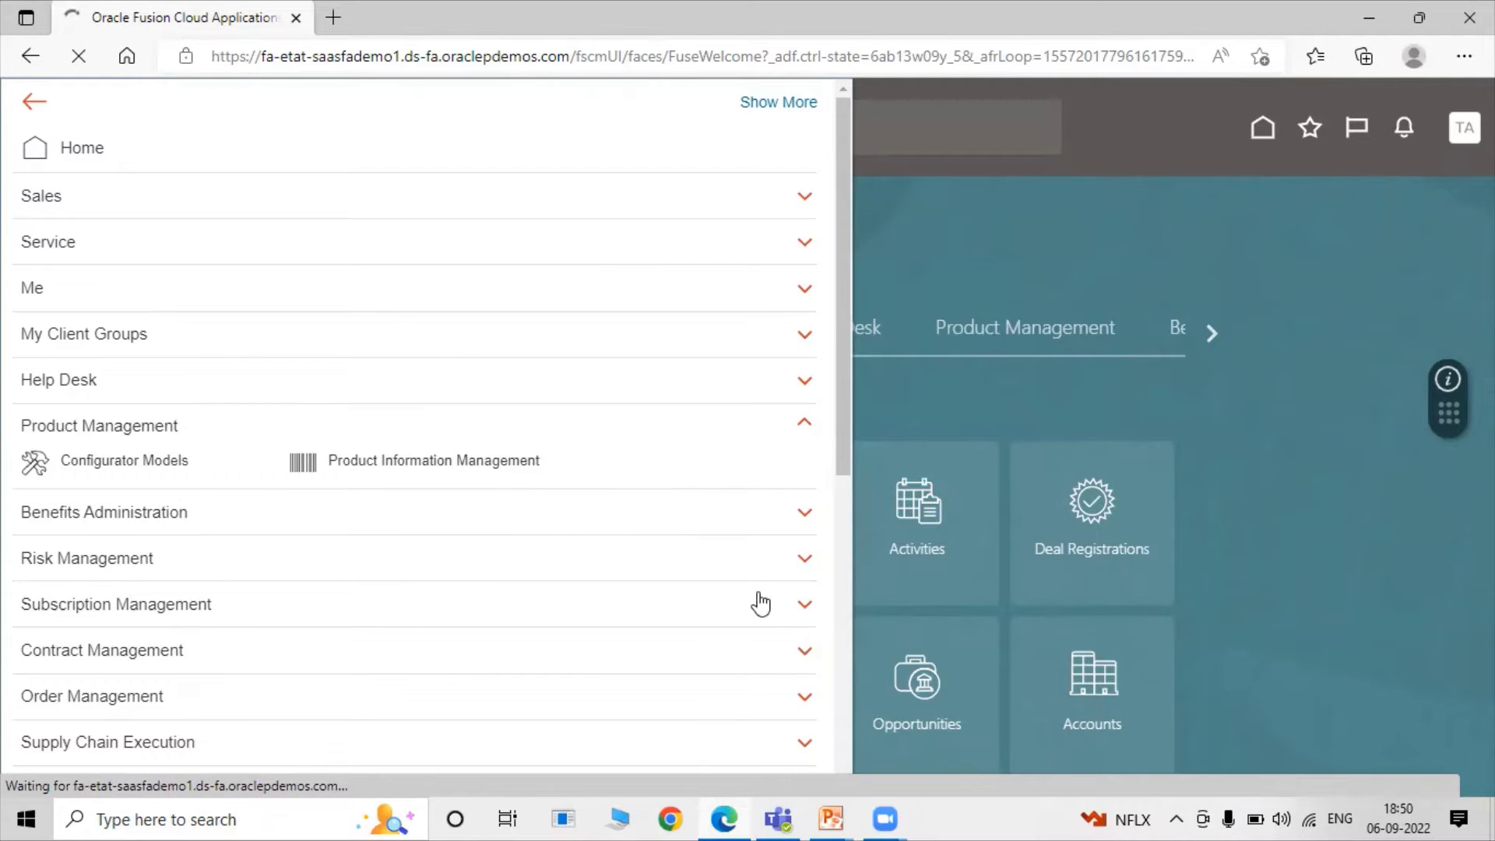
pyautogui.click(295, 464)
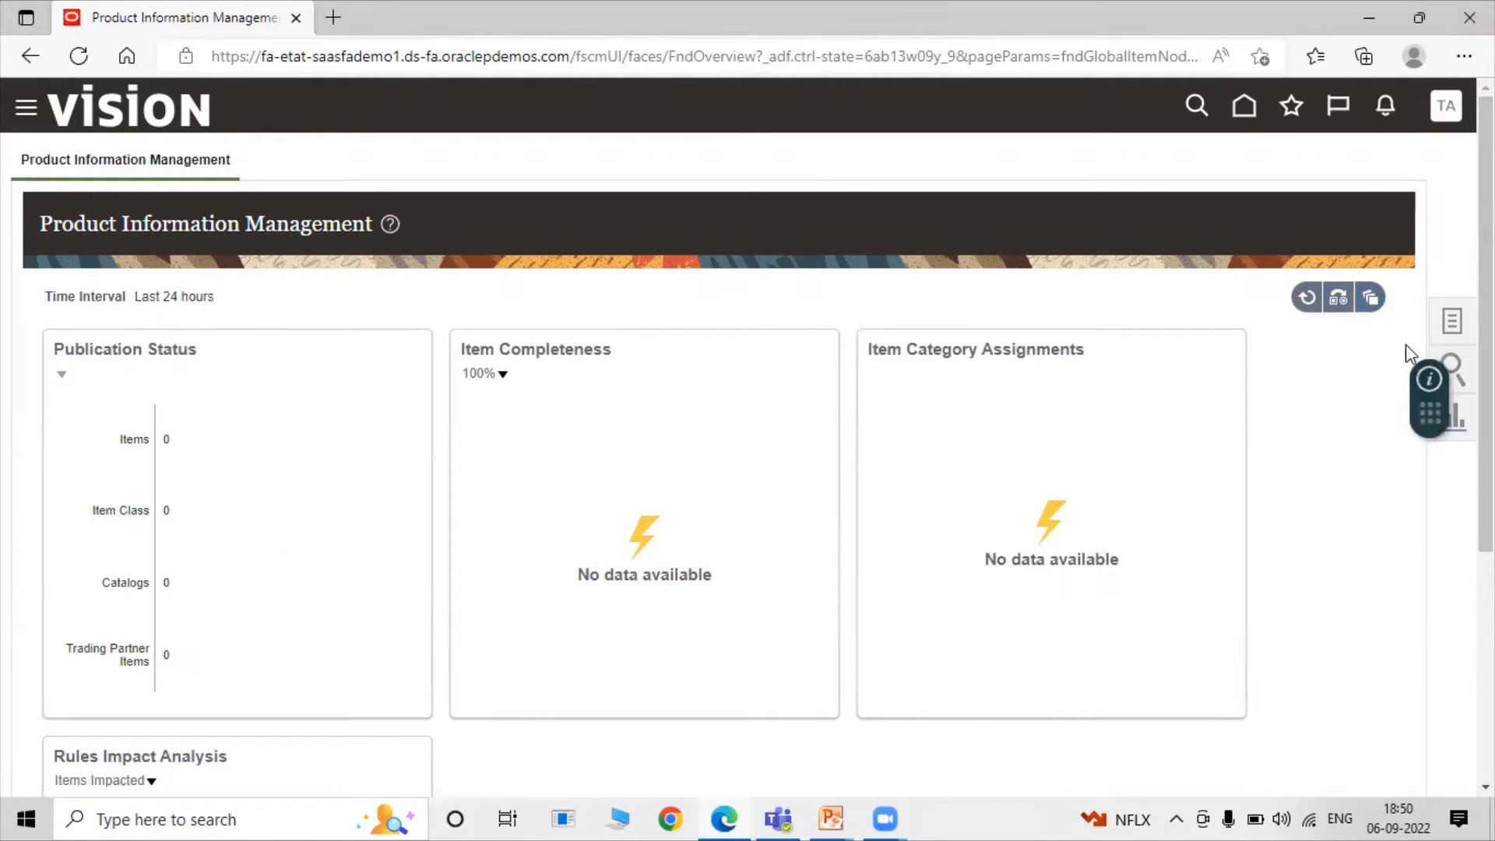
pyautogui.click(1448, 335)
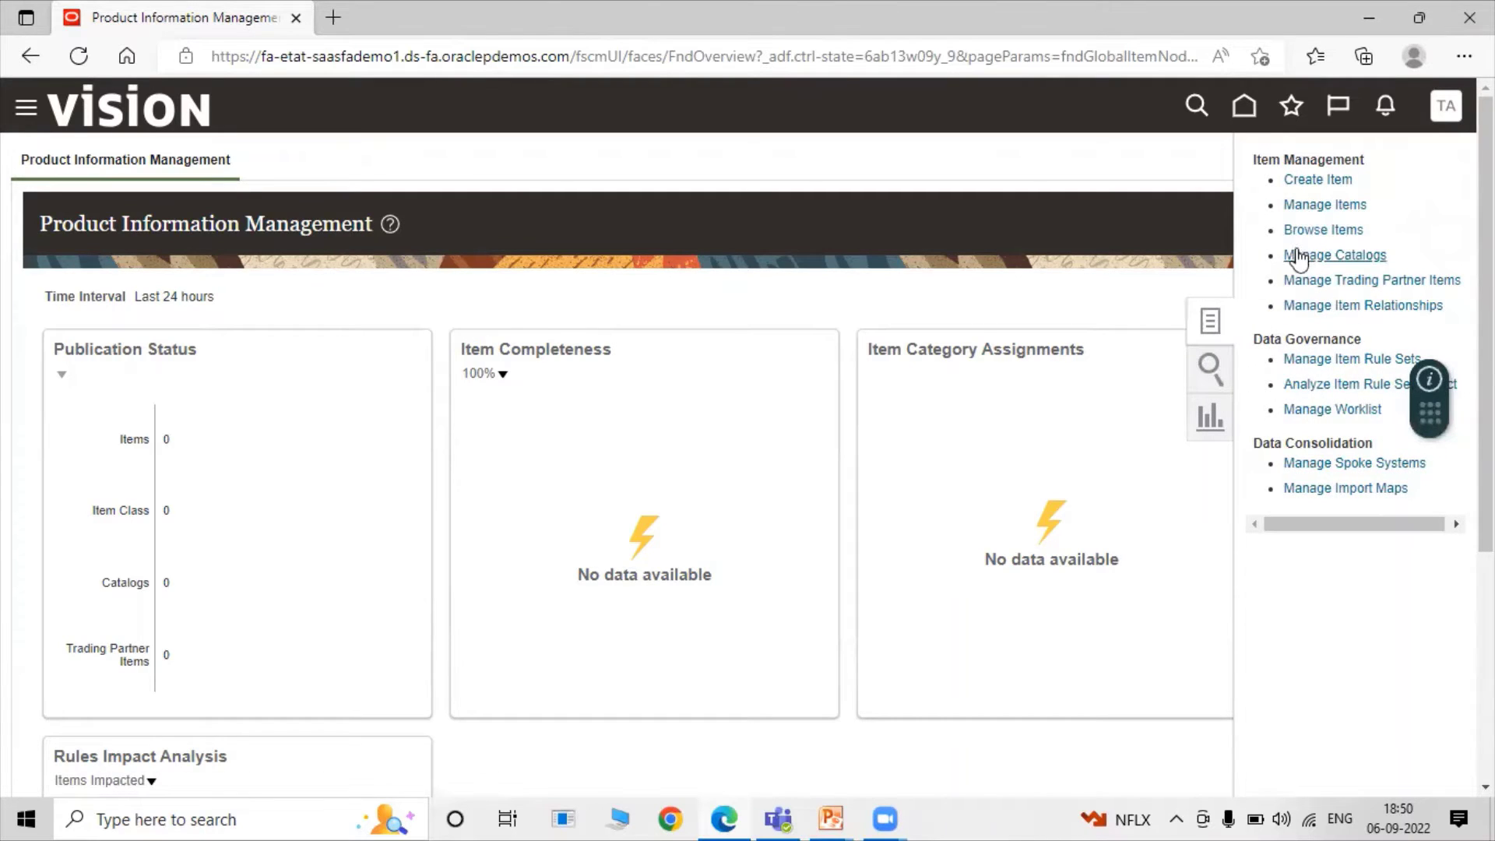
pyautogui.click(1299, 256)
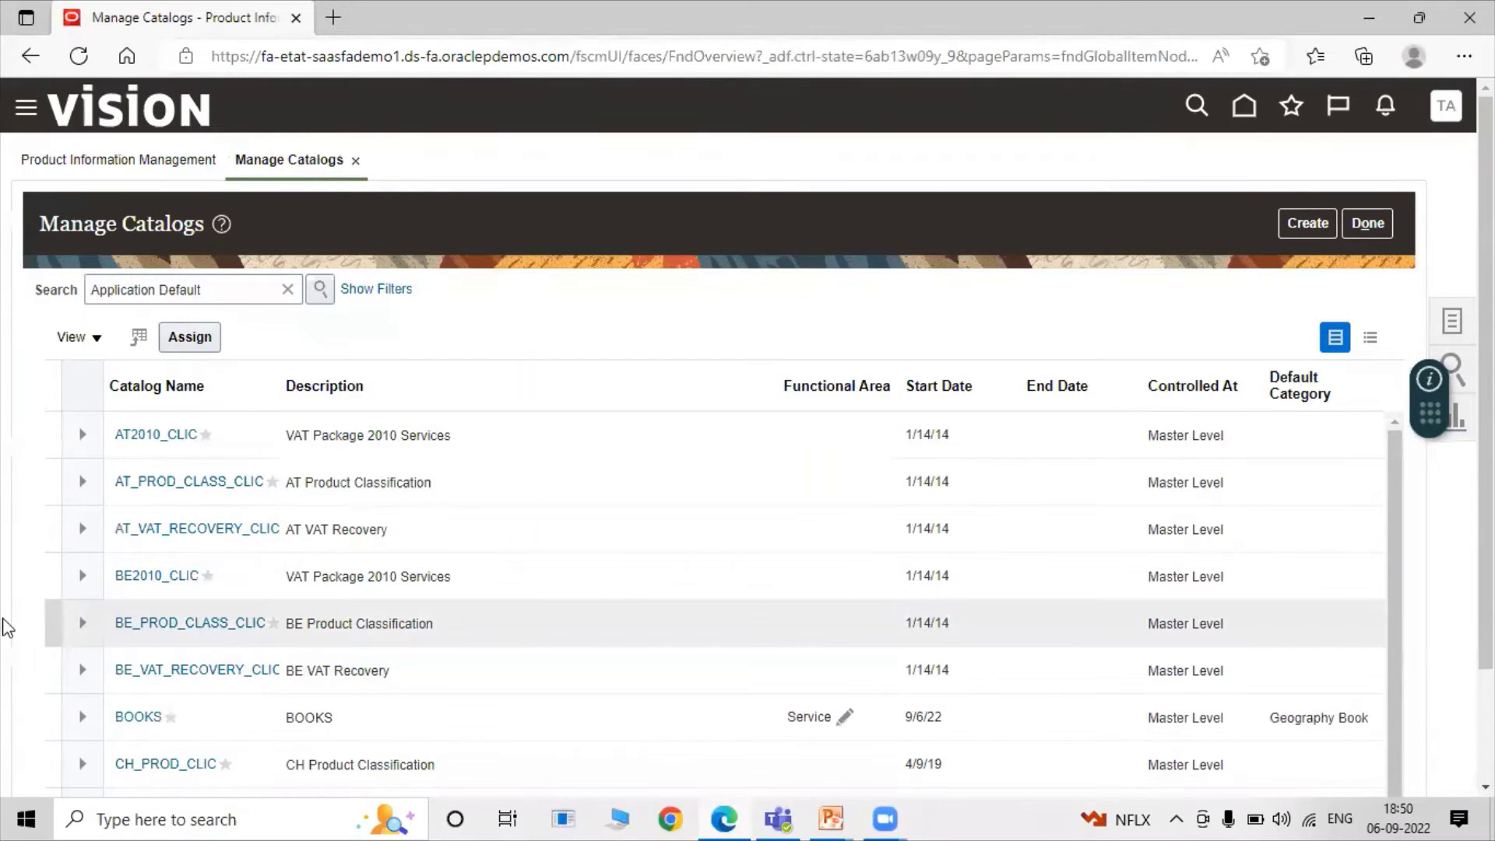
# Start creating a new catalog and review the available Functional Area options without choosing one
pyautogui.scroll(-5, 682, 532)
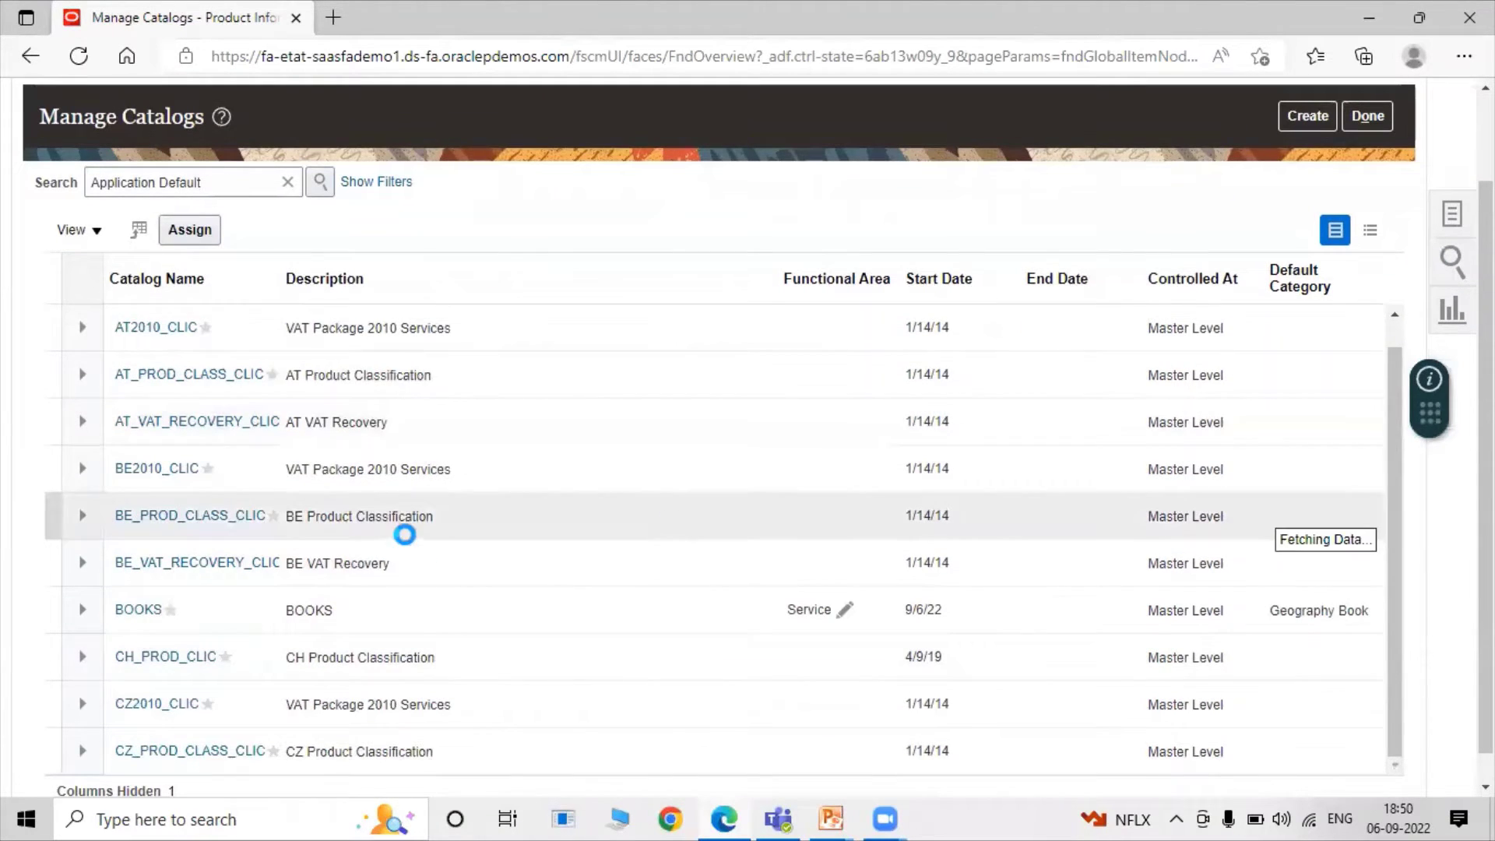
pyautogui.scroll(5, 417, 484)
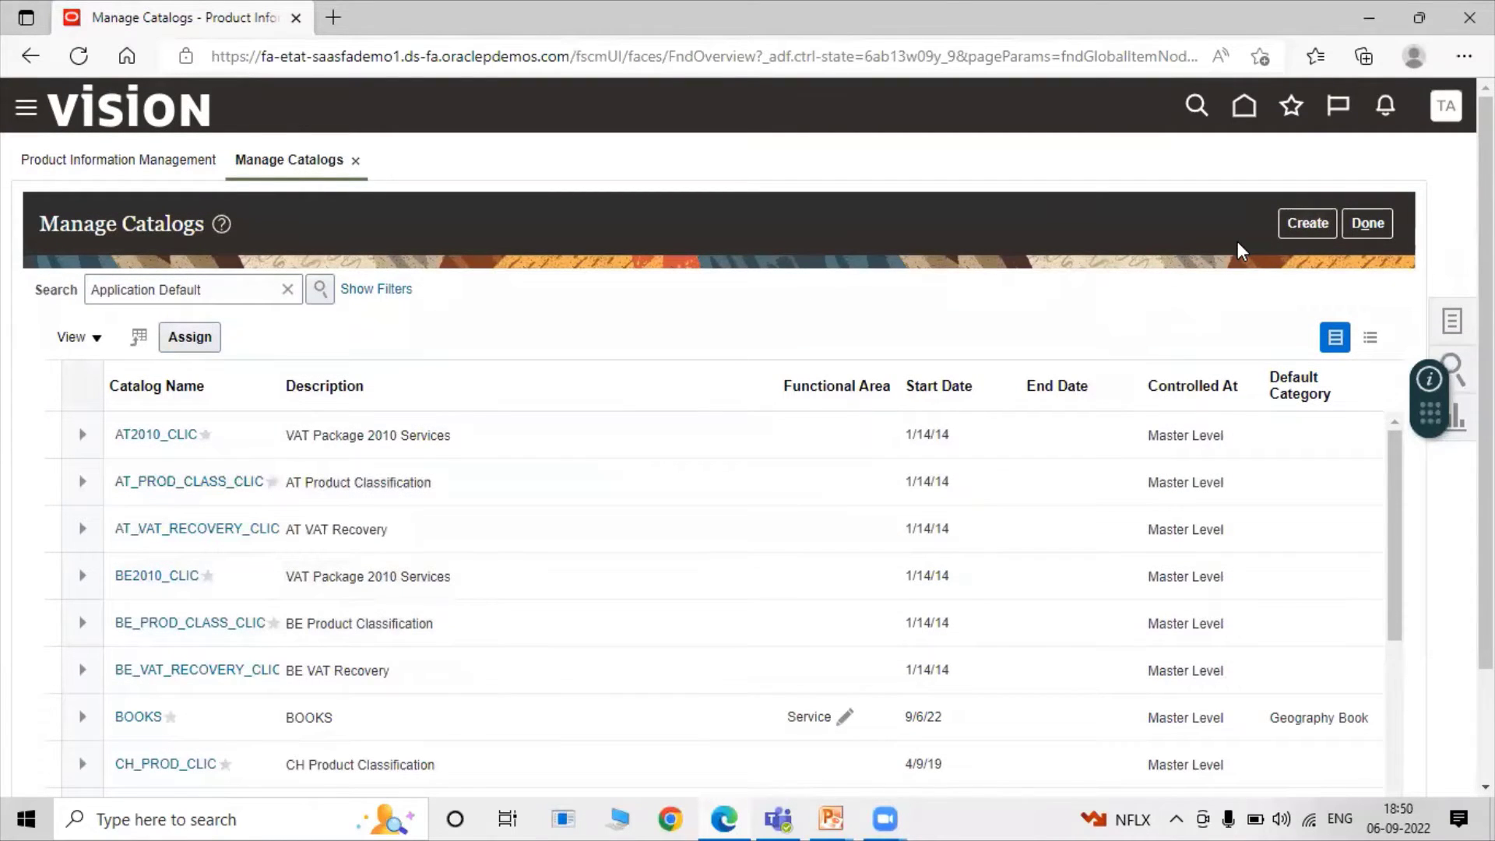
pyautogui.click(1311, 227)
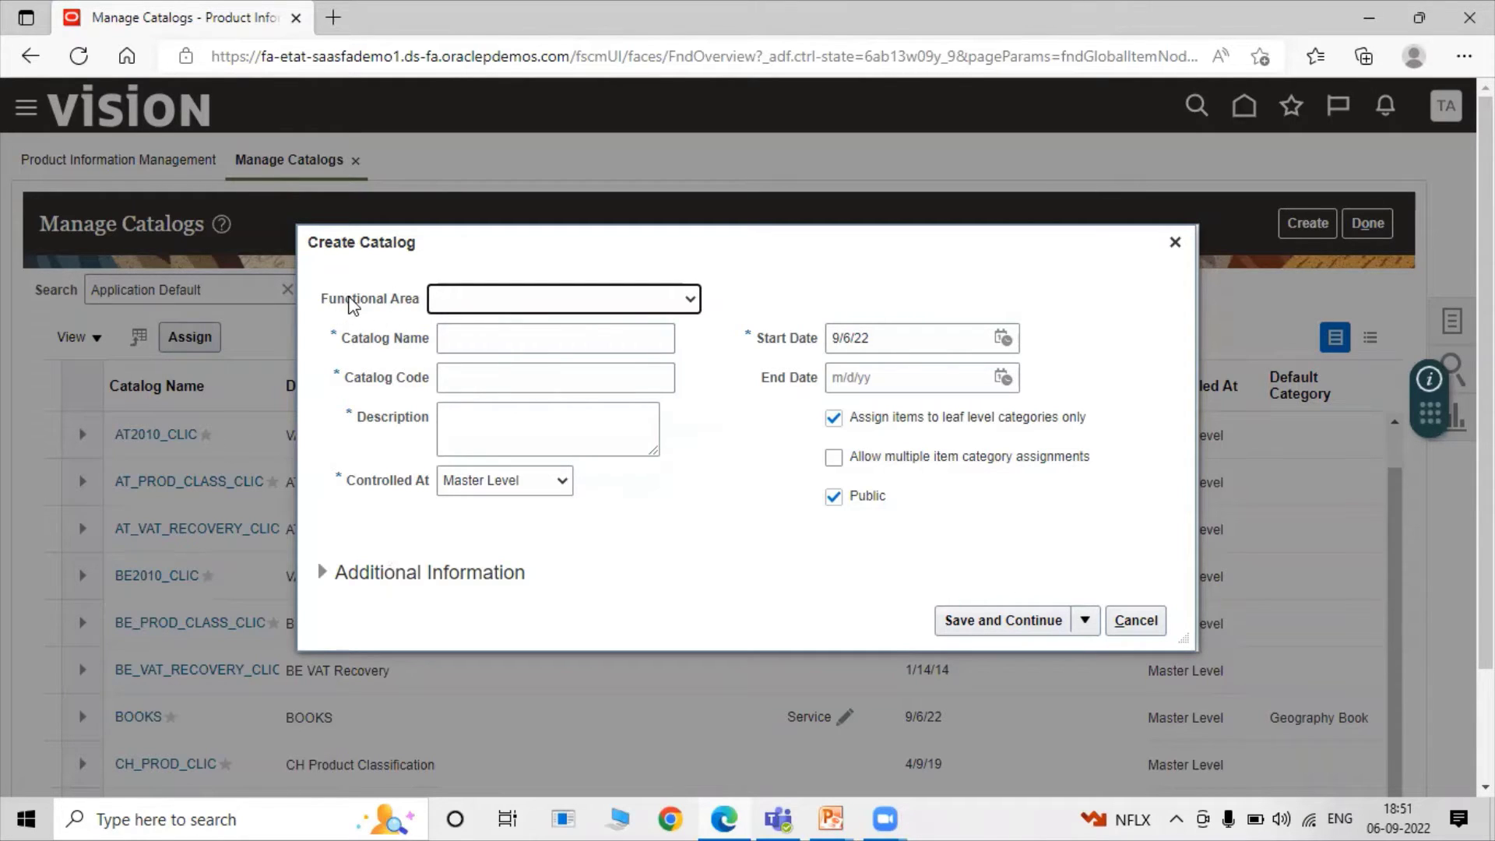
pyautogui.click(549, 305)
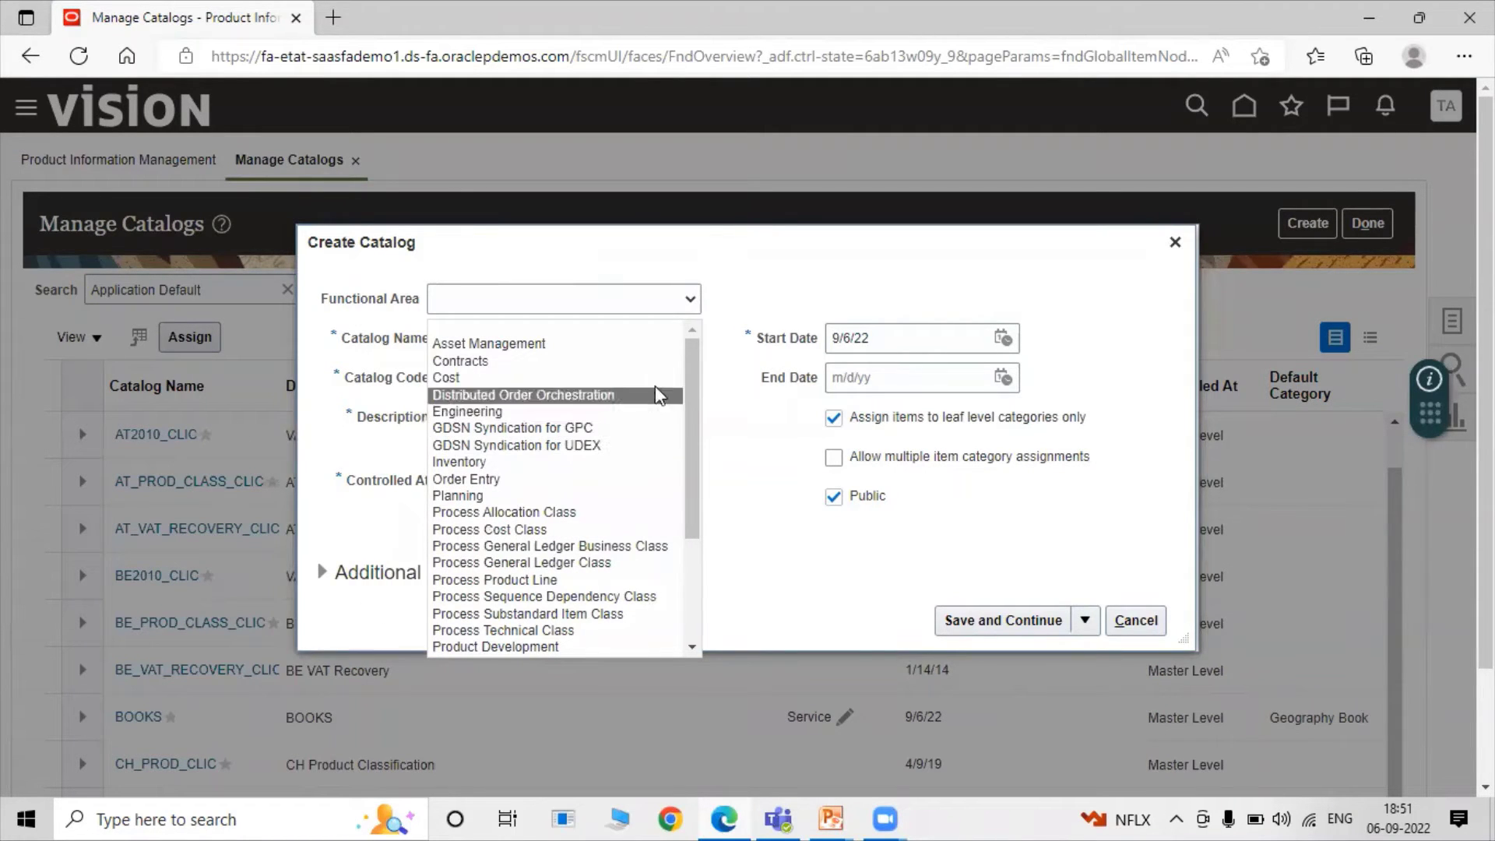
pyautogui.moveTo(690, 390); pyautogui.dragTo(690, 426)
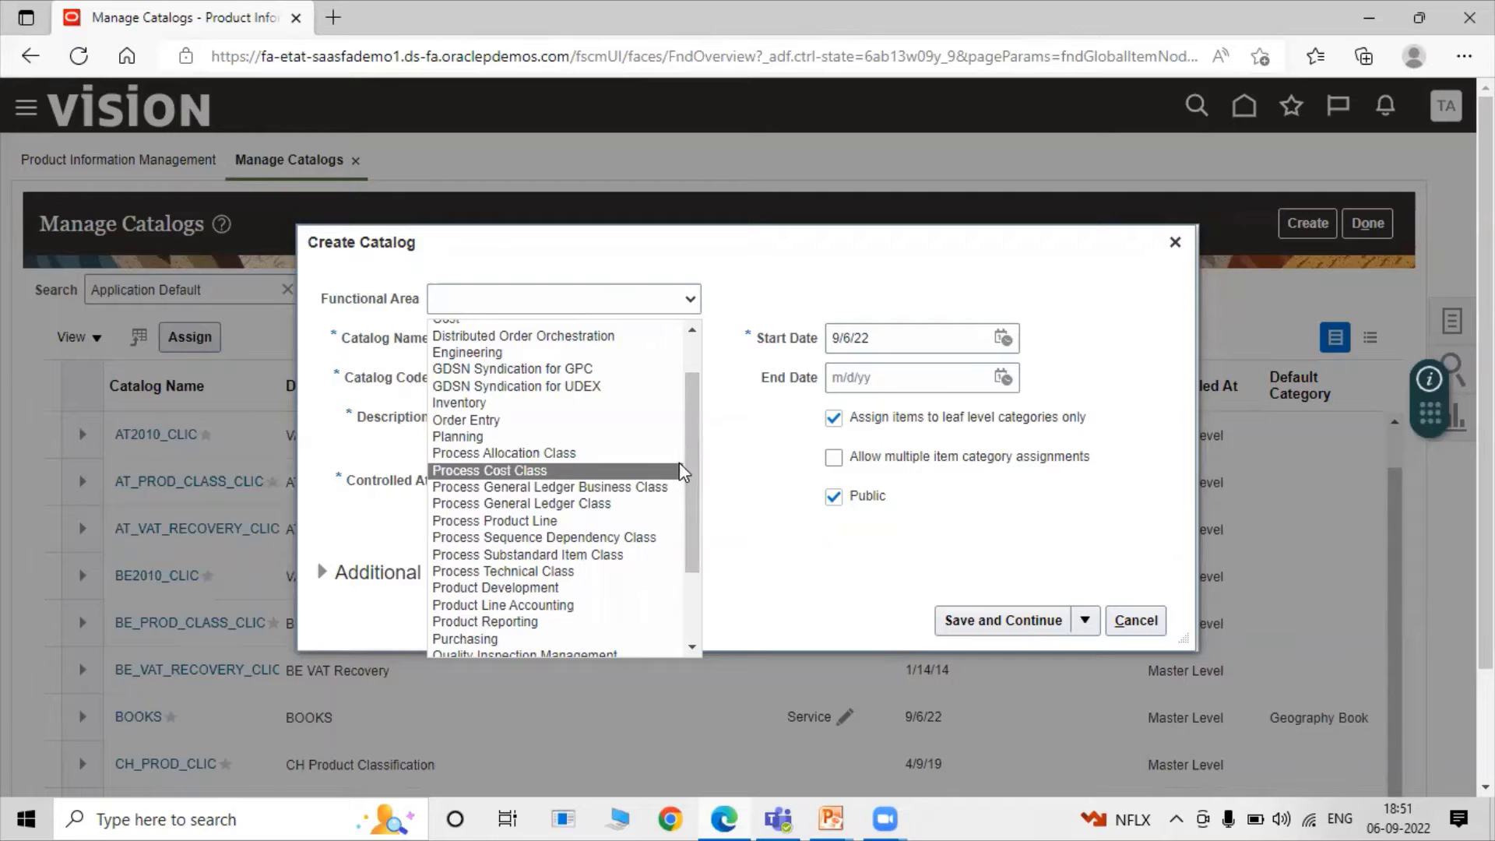
pyautogui.moveTo(690, 474); pyautogui.dragTo(694, 545)
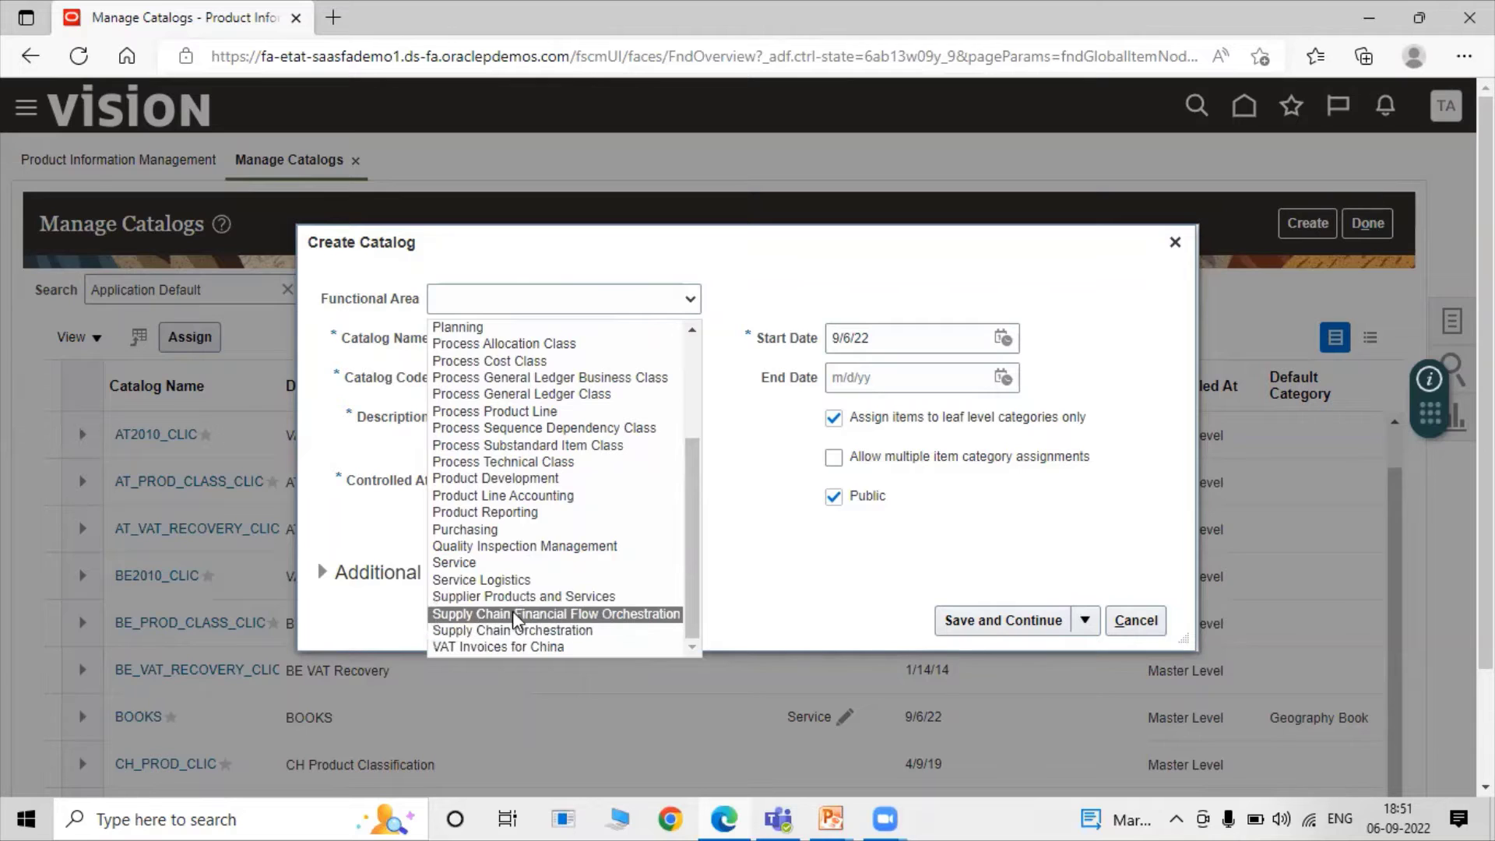
pyautogui.click(741, 585)
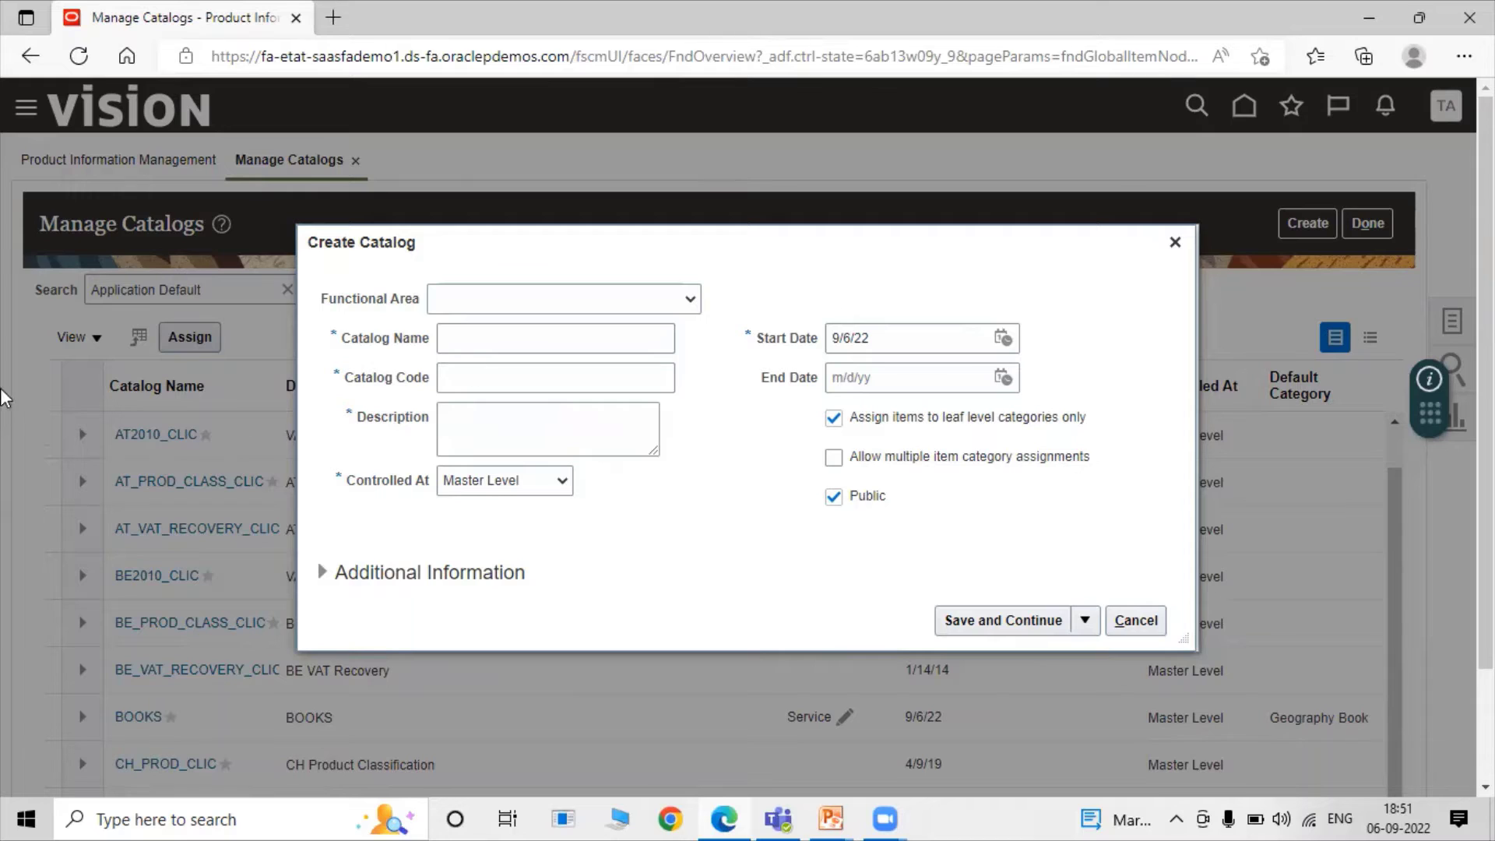
# Name the new catalog Electronic and enter Furniture as its description
pyautogui.click(627, 343)
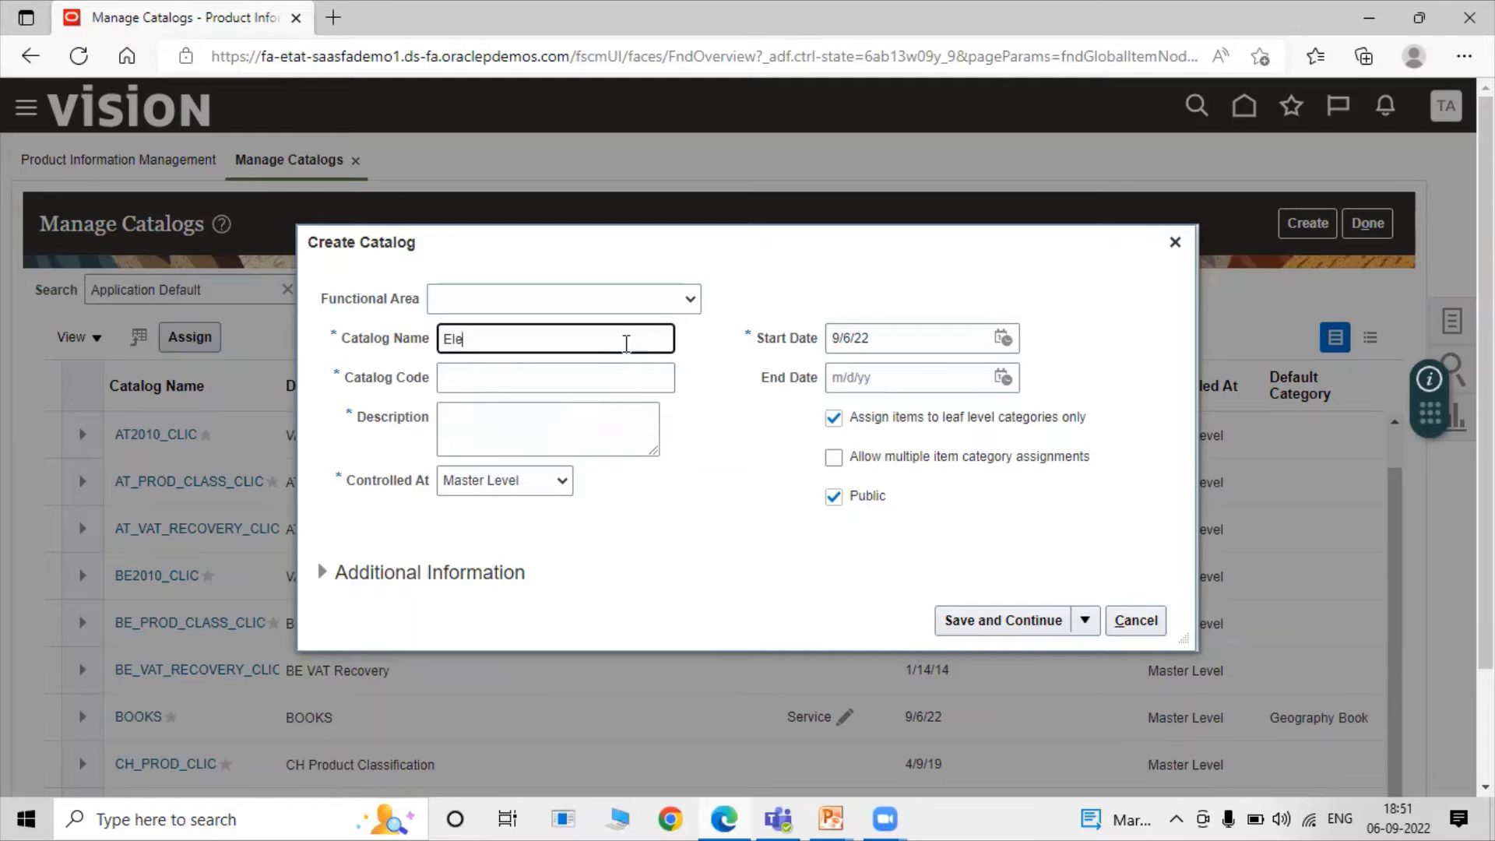
pyautogui.write('Electronic')
pyautogui.click(743, 395)
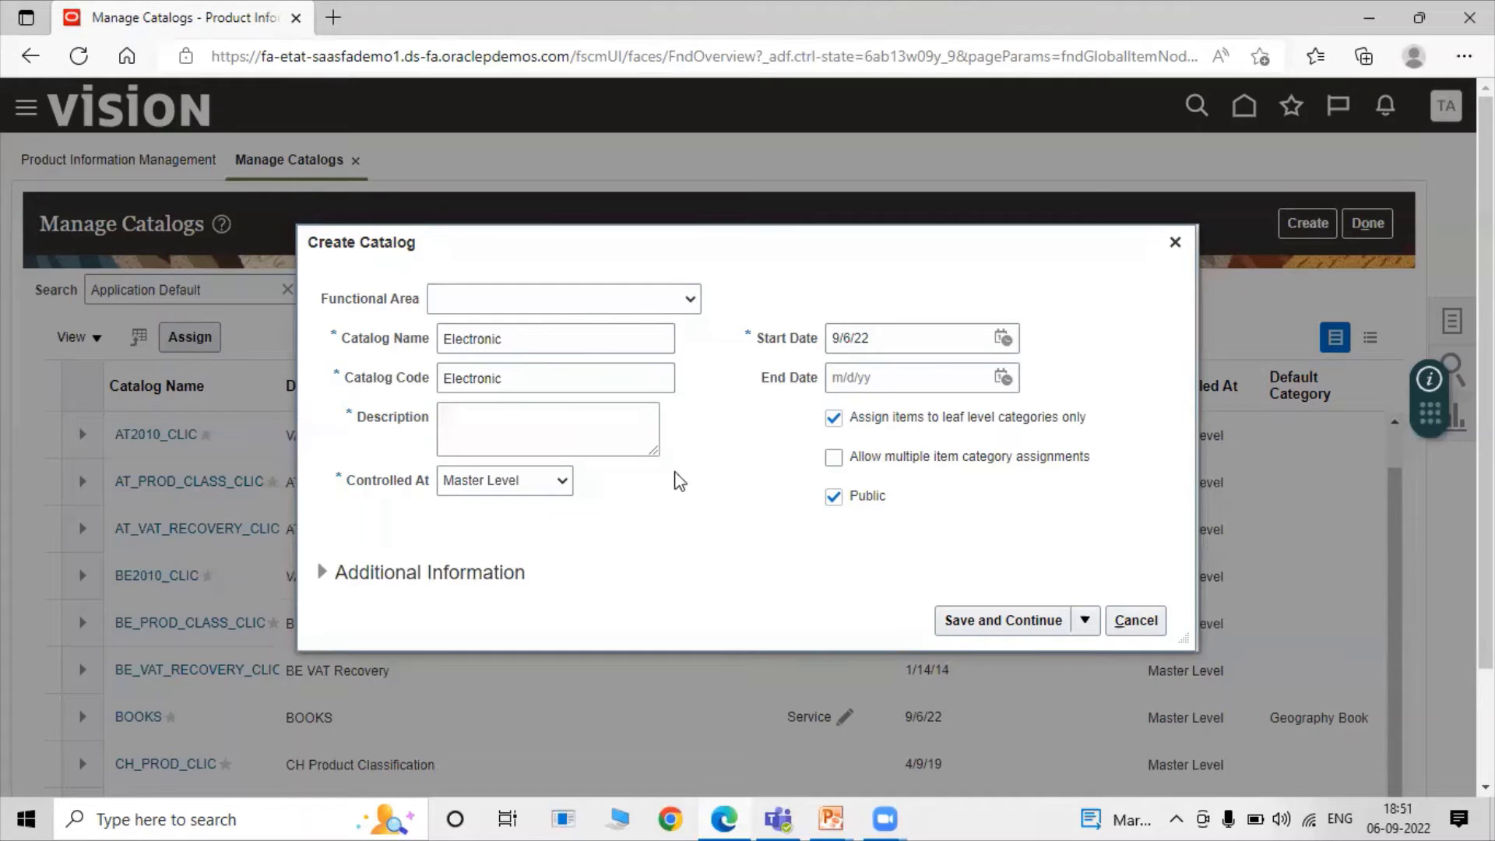
pyautogui.click(507, 426)
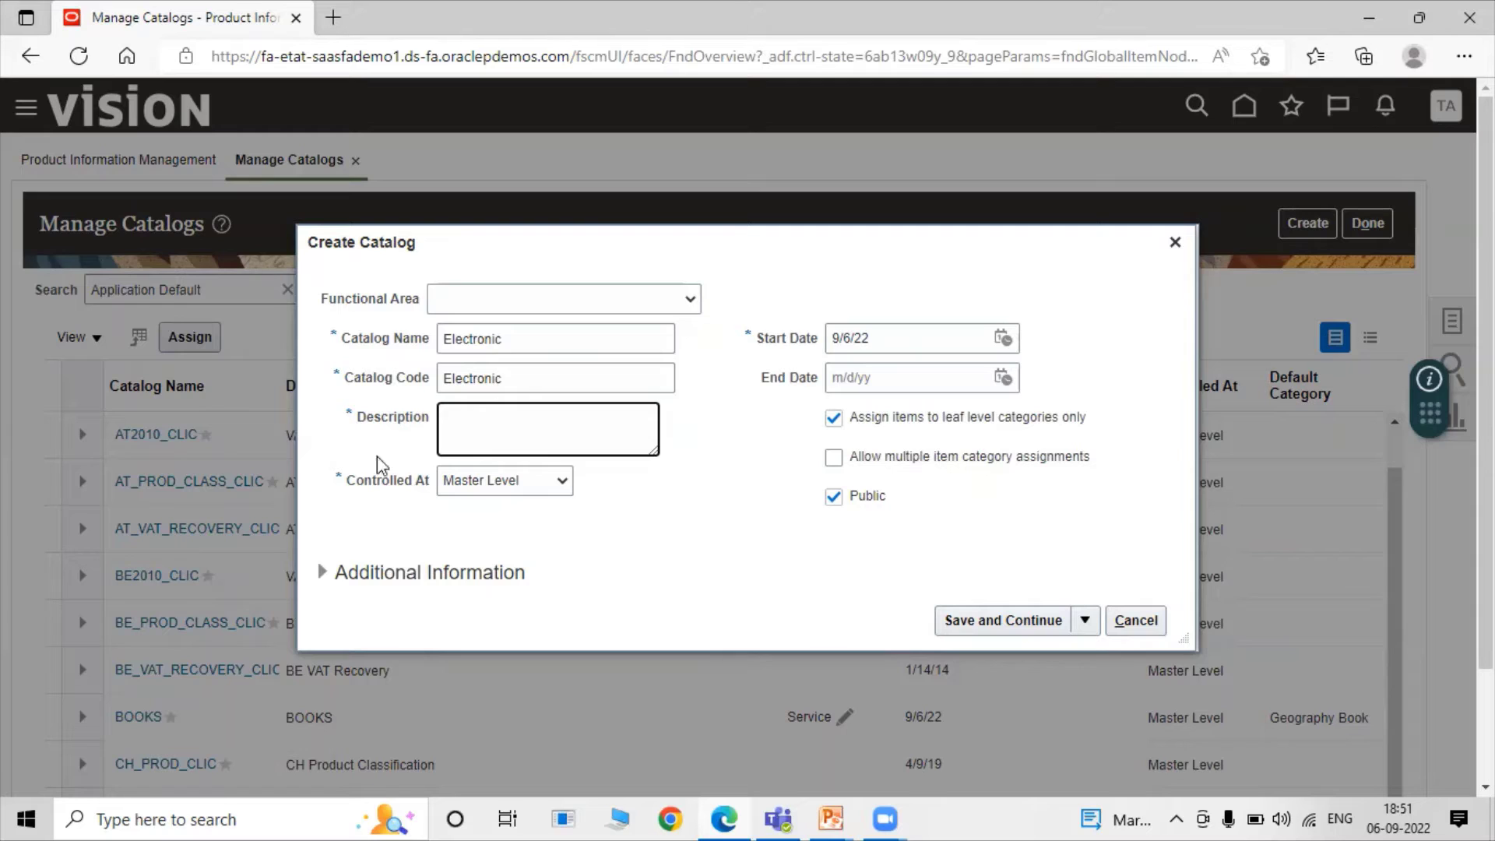
pyautogui.write('Furniture')
# Set the catalog to be controlled at Master Level and save it, continuing into catalog editing
pyautogui.click(479, 490)
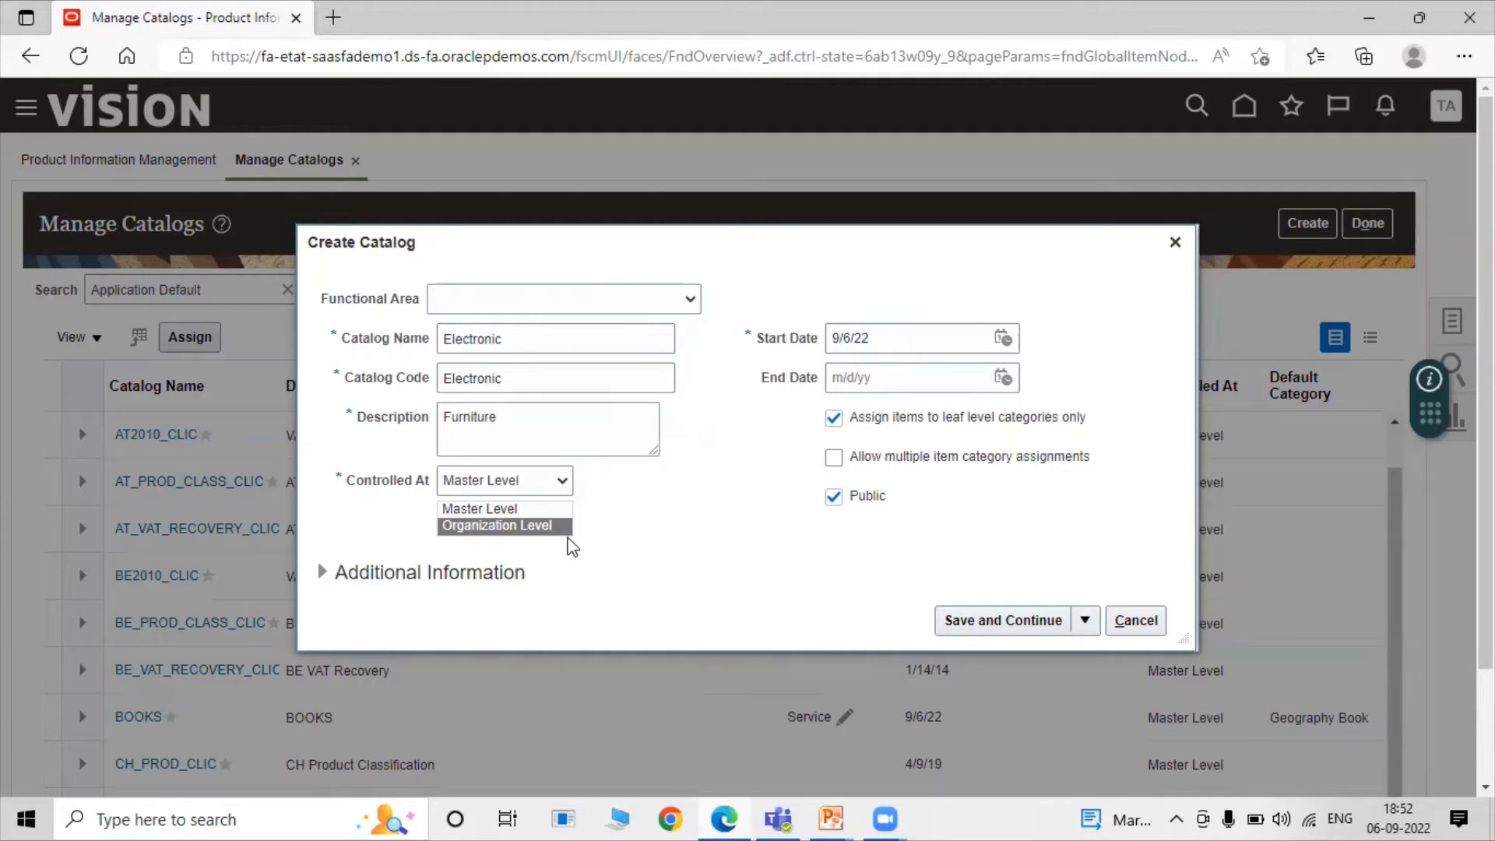
pyautogui.click(546, 512)
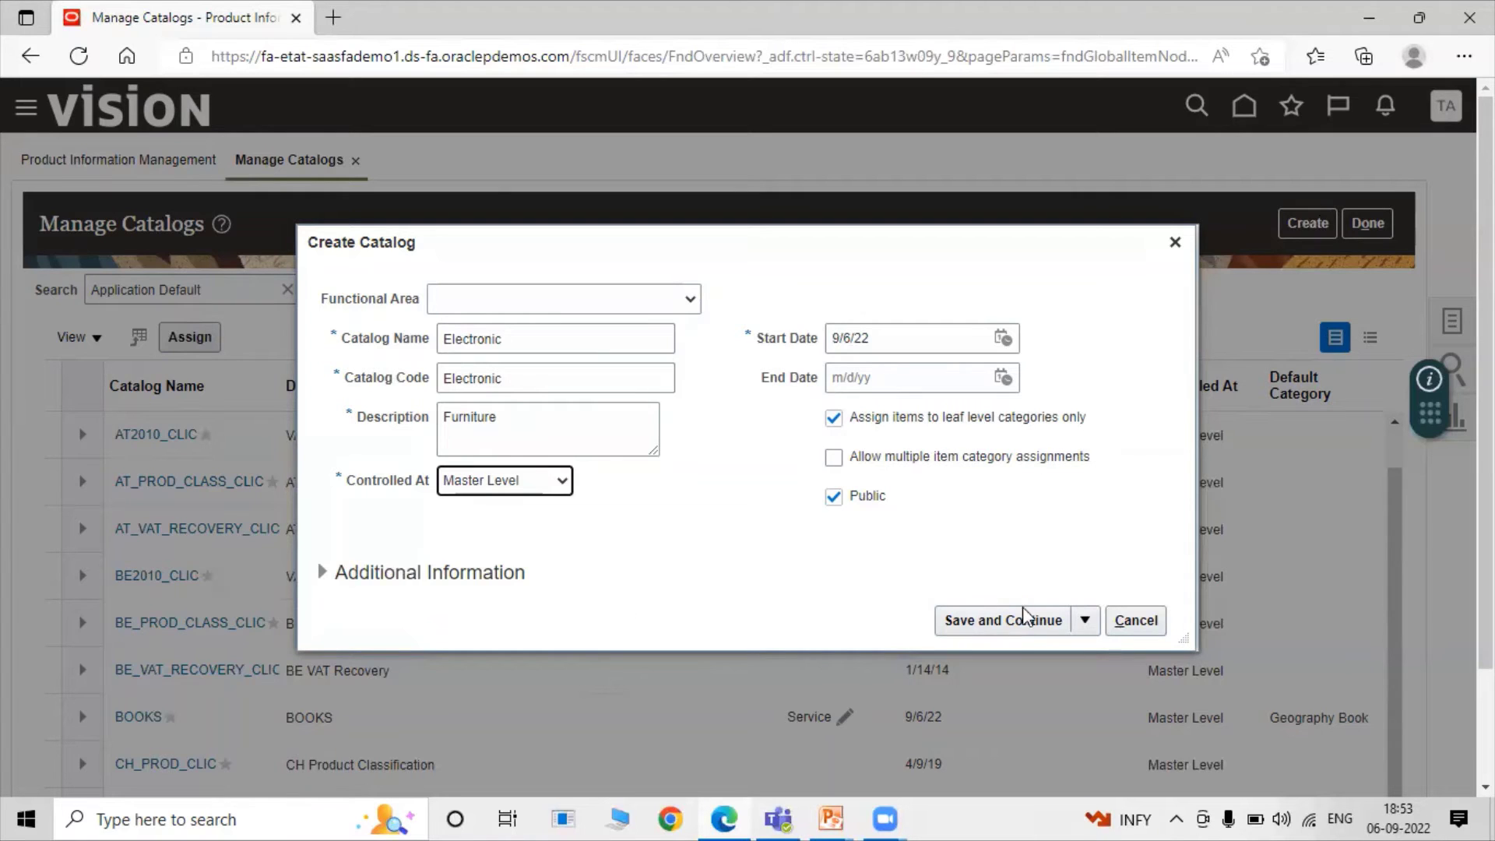
pyautogui.click(1084, 620)
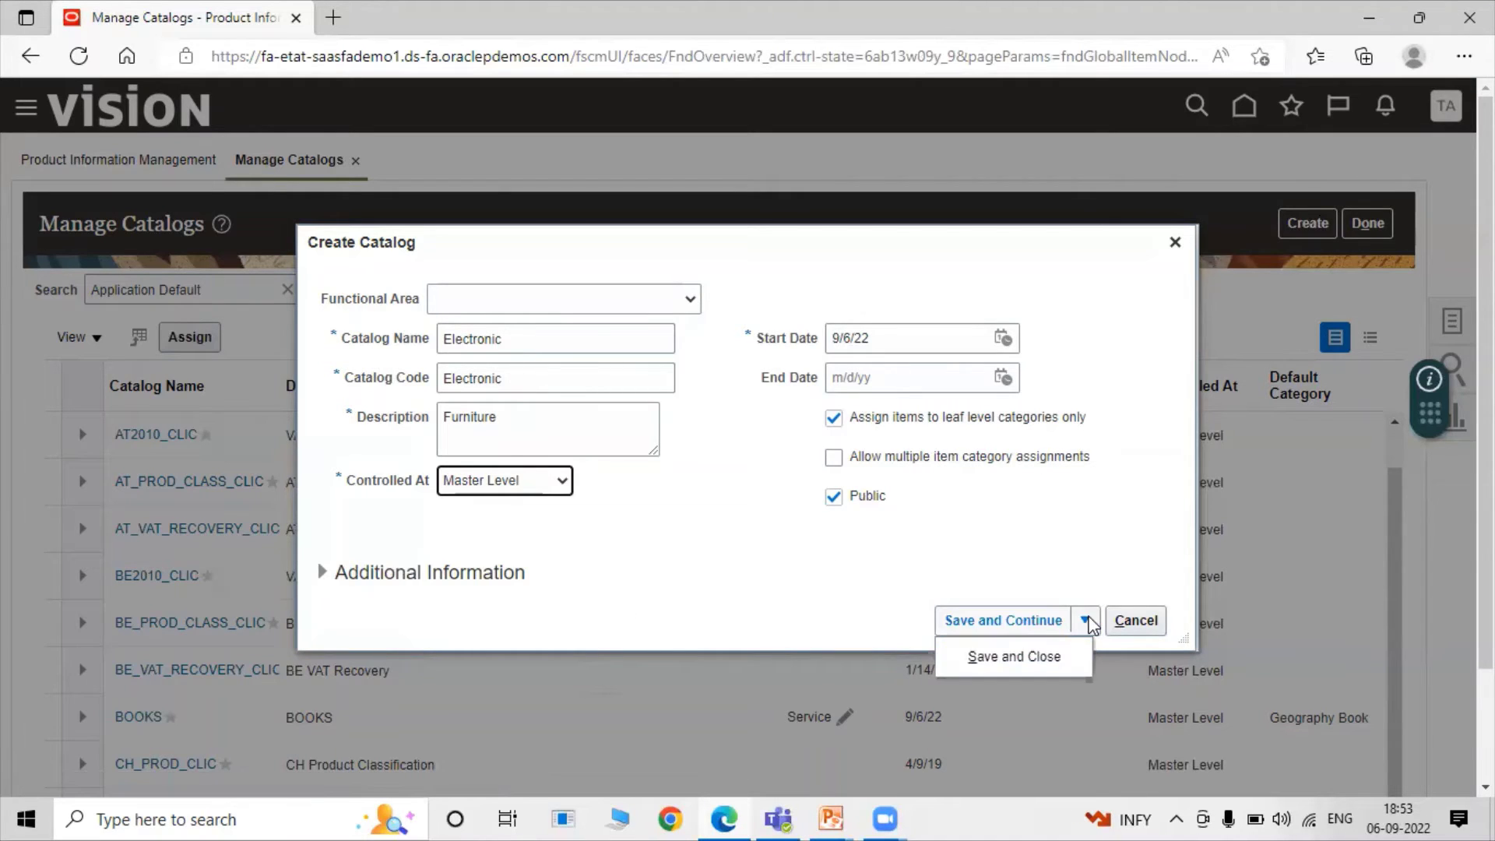
pyautogui.click(990, 629)
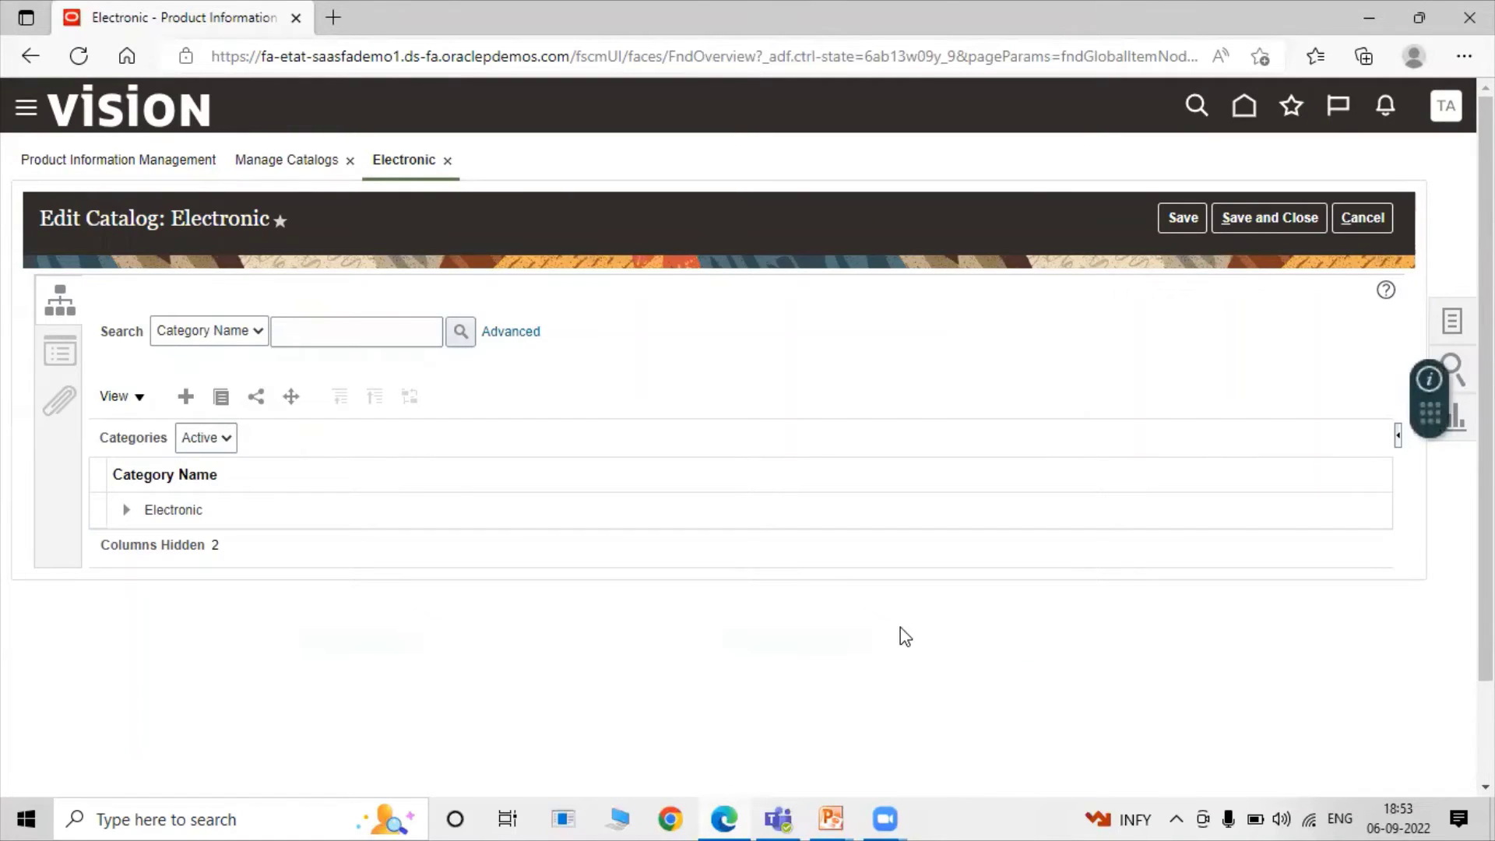
# Start a new category under the Electronic catalog and name it Refrigerator
pyautogui.click(265, 510)
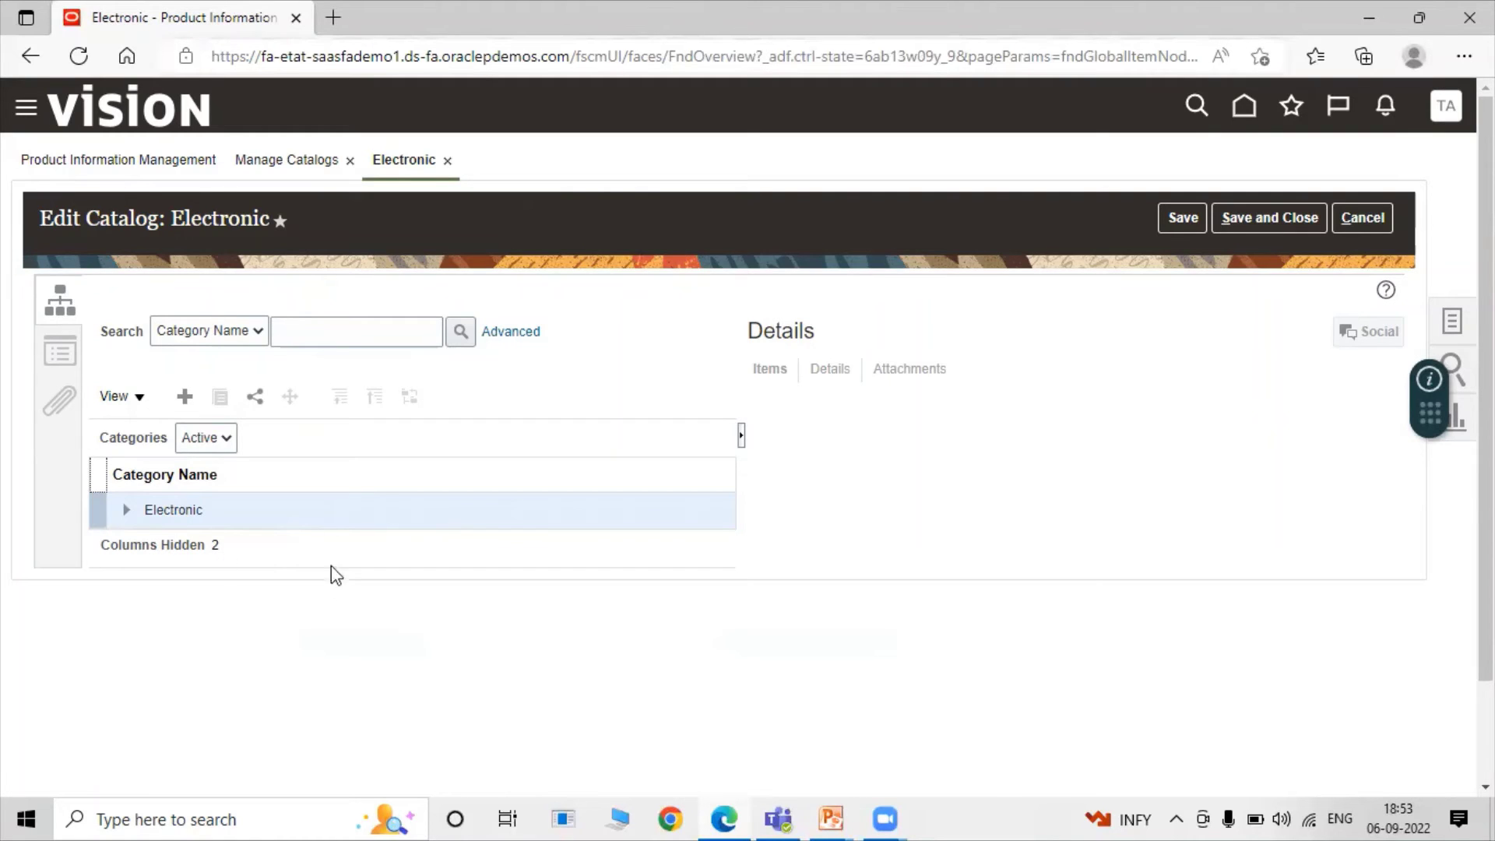
pyautogui.click(183, 398)
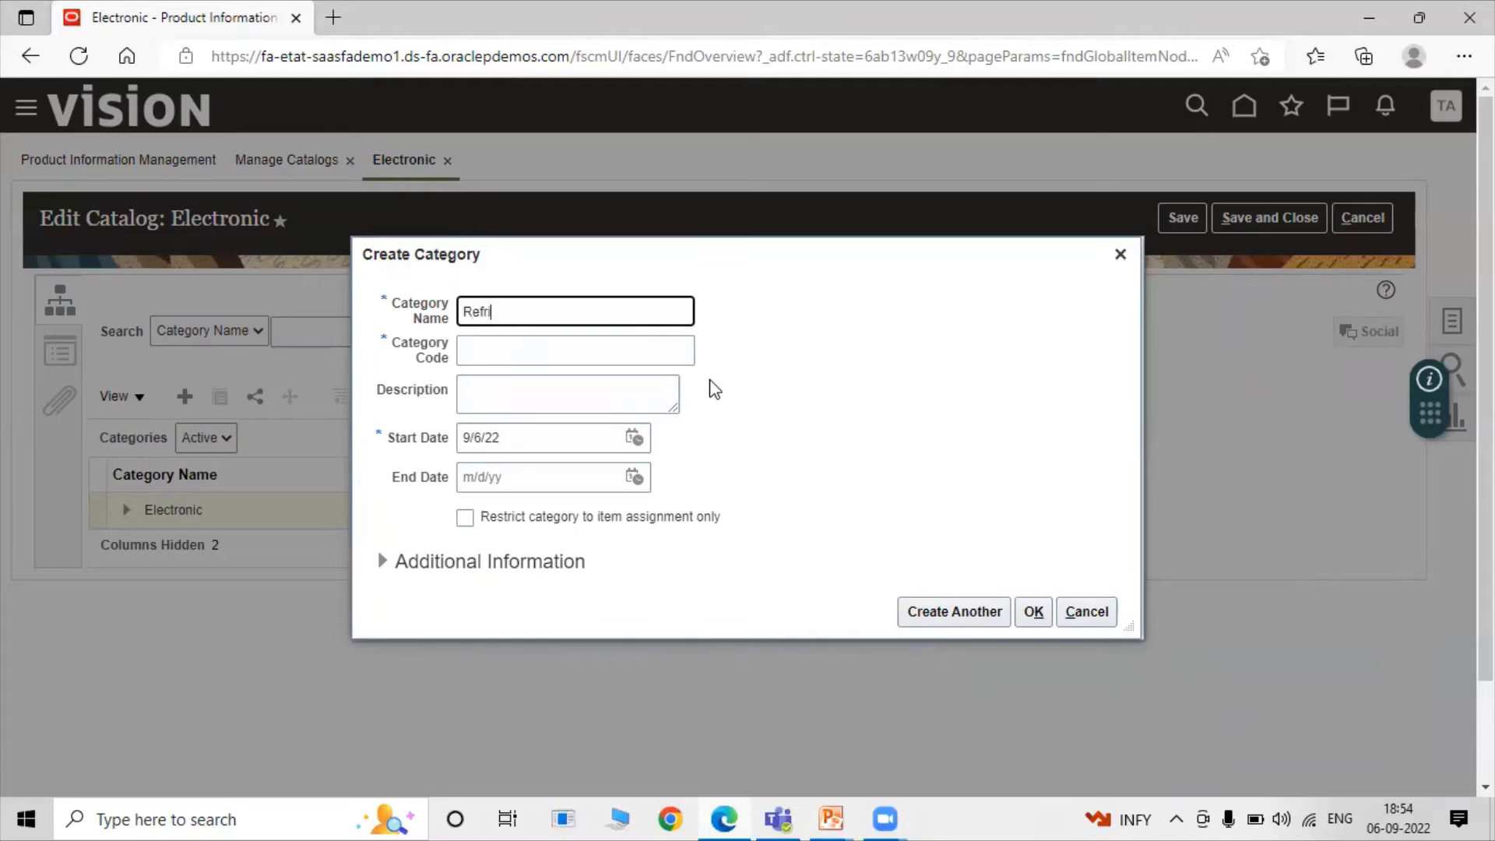
pyautogui.write('gerator')
pyautogui.doubleClick(626, 304)
pyautogui.click(850, 366)
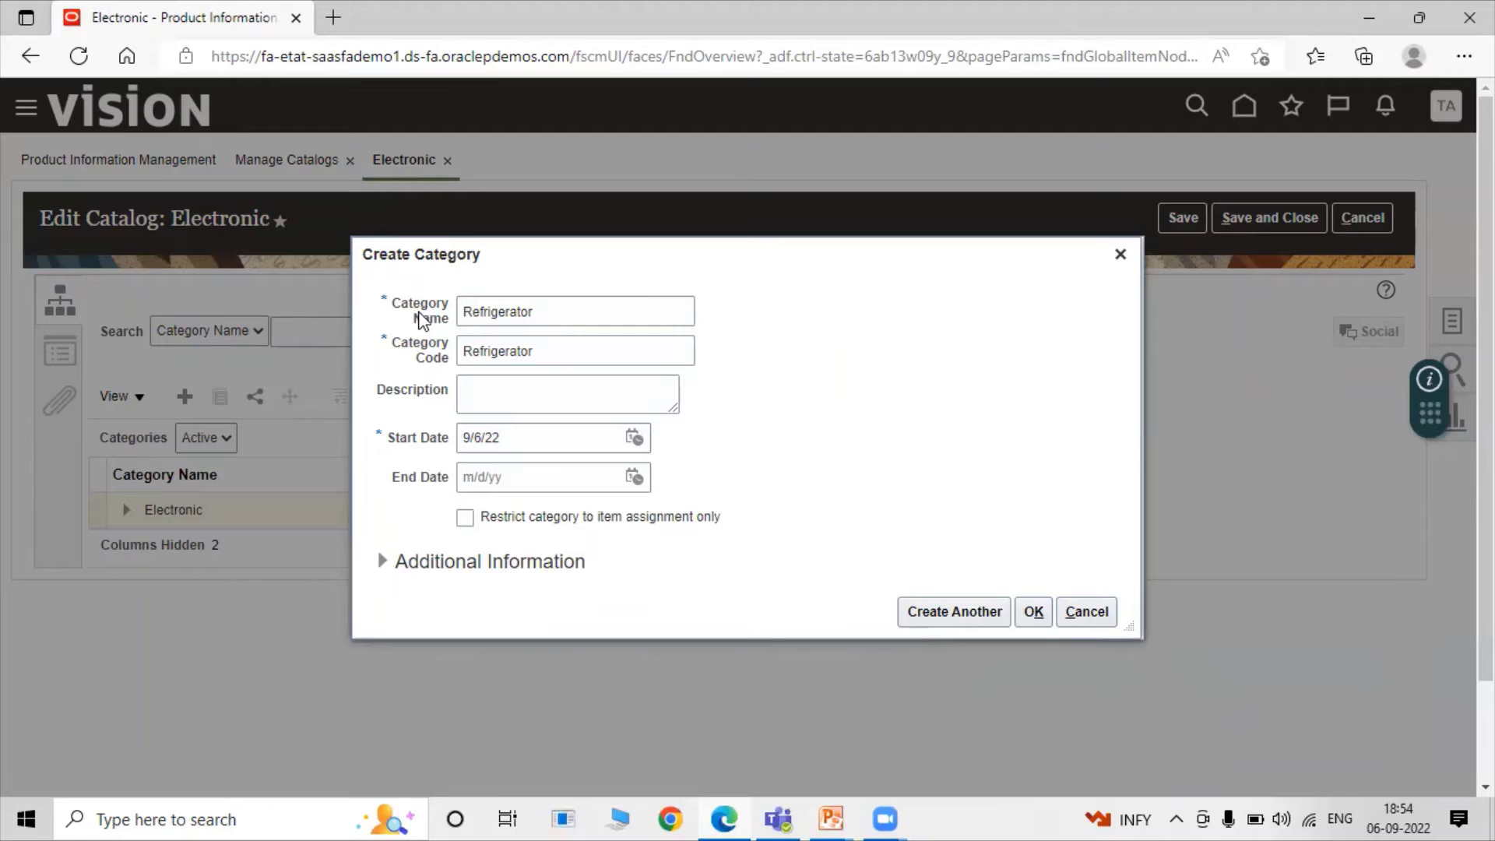
# Copy the name Refrigerator into the category's description and add the category, continuing with another new one
pyautogui.doubleClick(568, 320)
pyautogui.hotkey('ctrl', 'c')
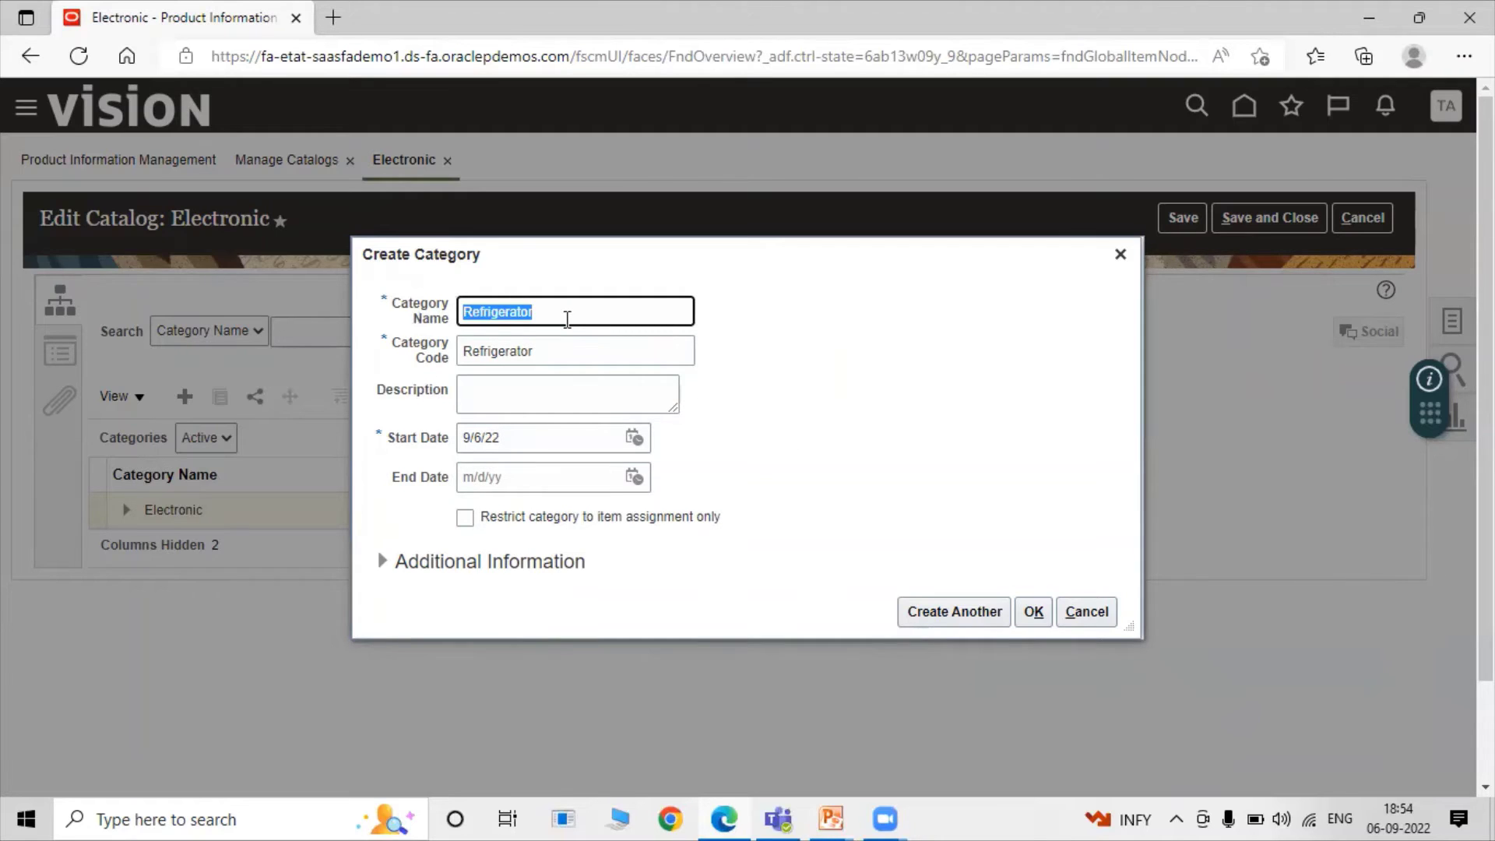
pyautogui.click(552, 387)
pyautogui.hotkey('ctrl', 'v')
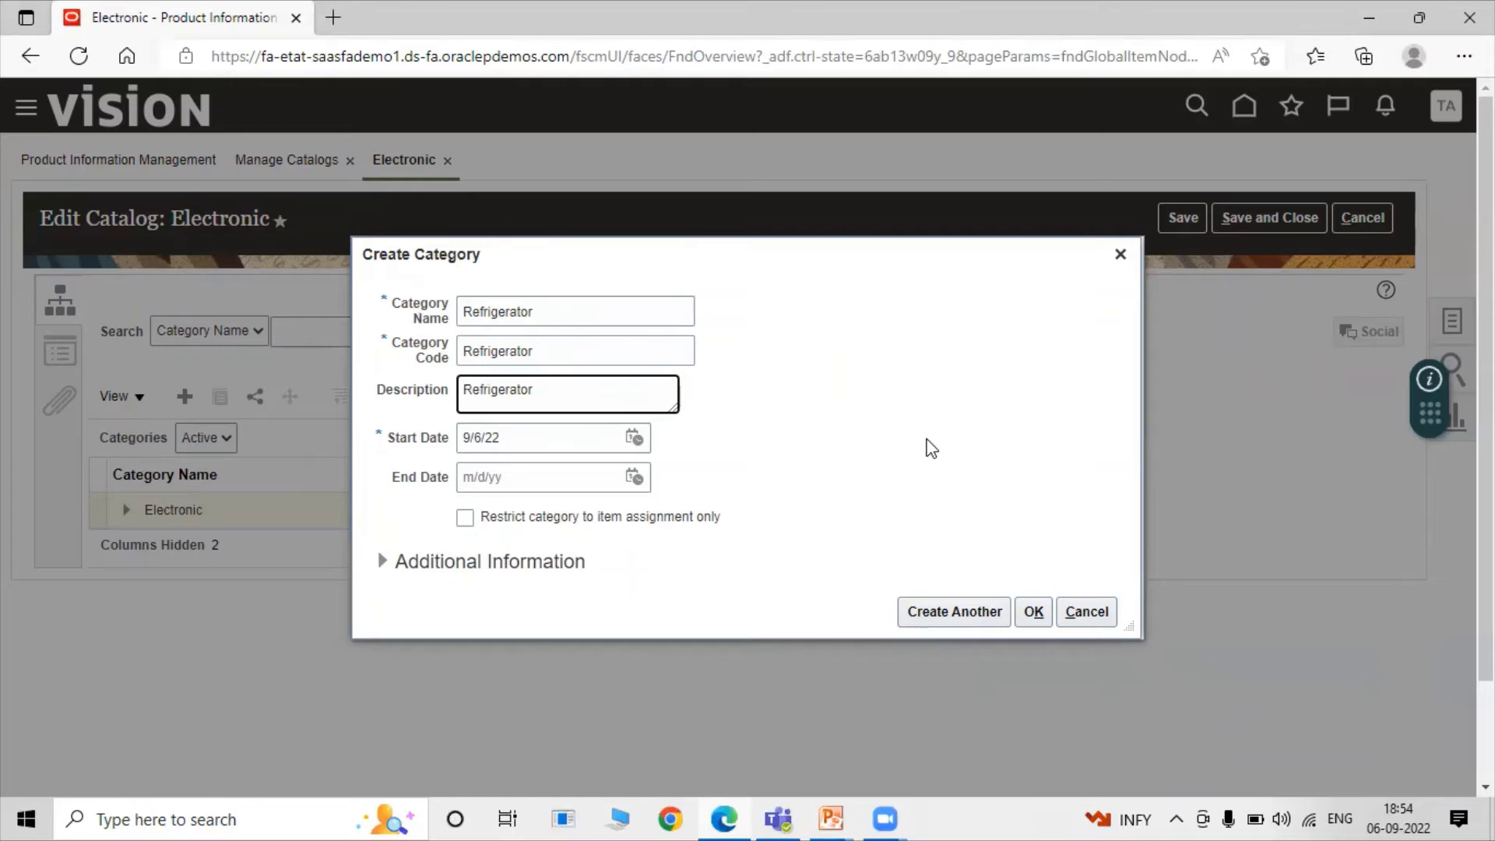
pyautogui.click(824, 455)
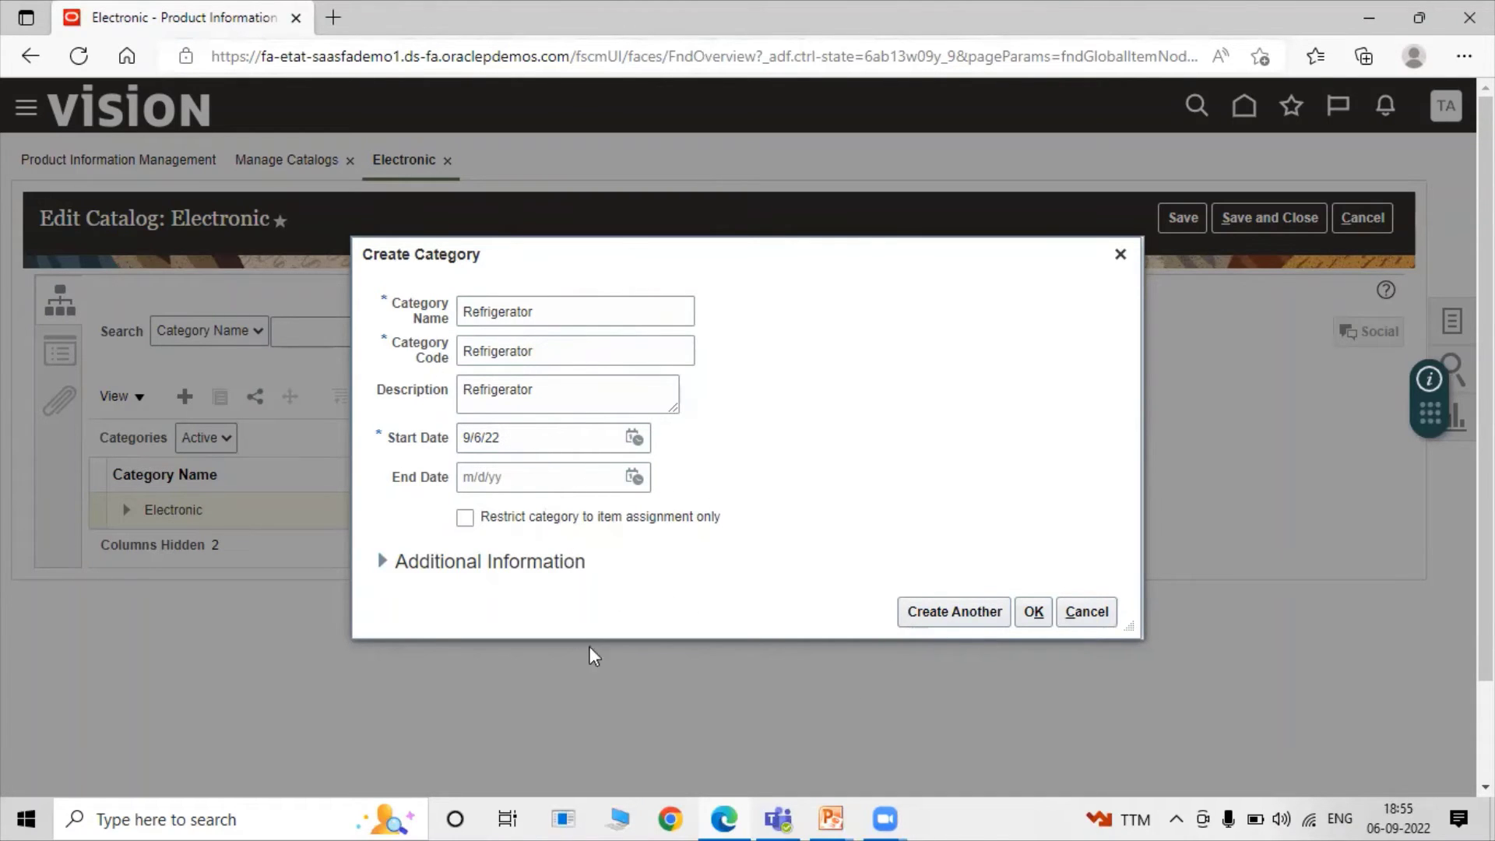
pyautogui.click(932, 617)
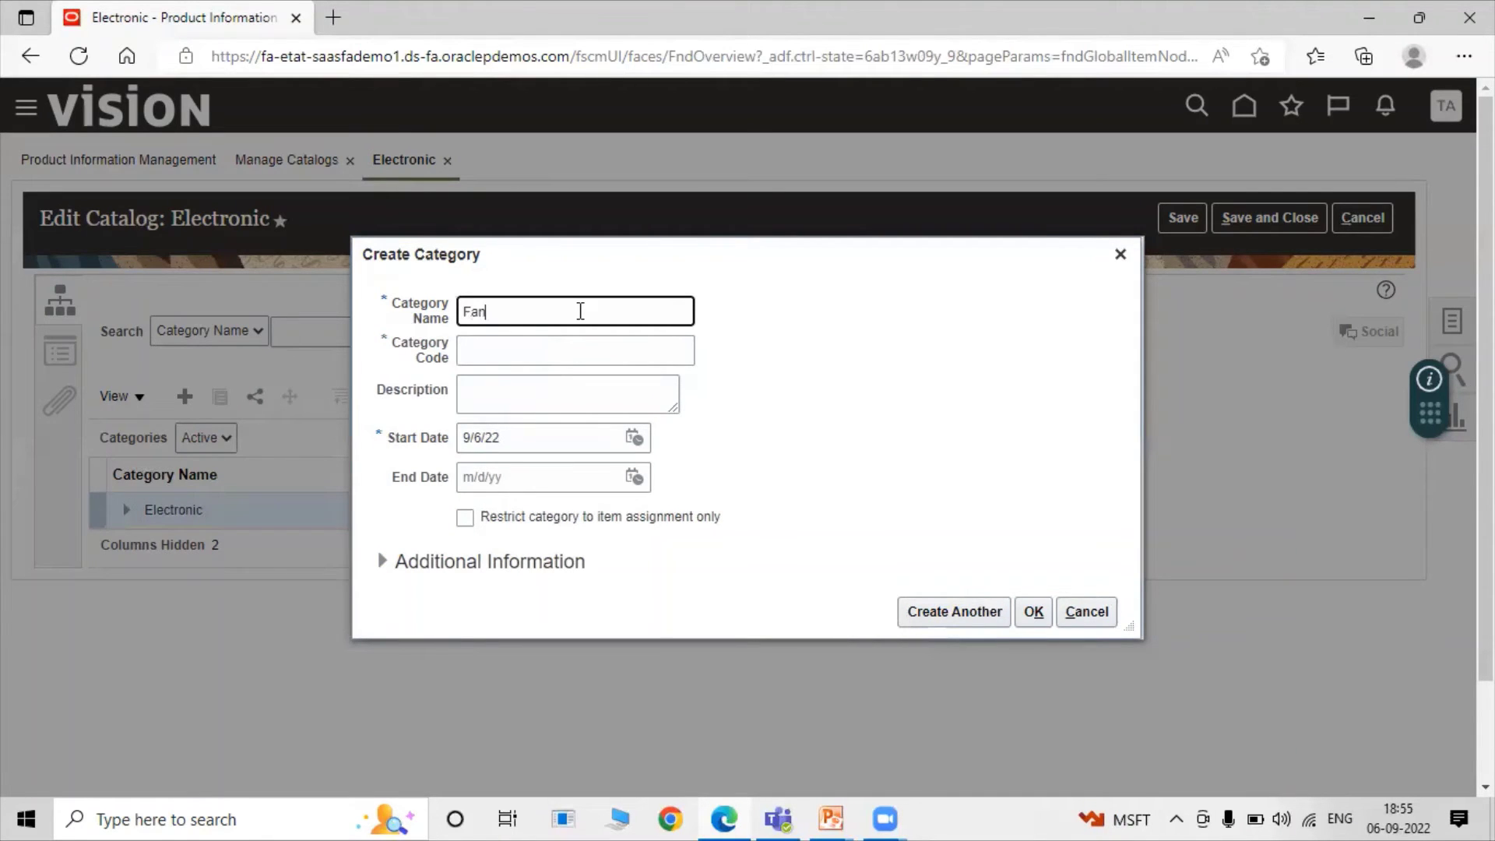
# Add a category named Fan with the description Fan, continuing with another new one
pyautogui.click(810, 308)
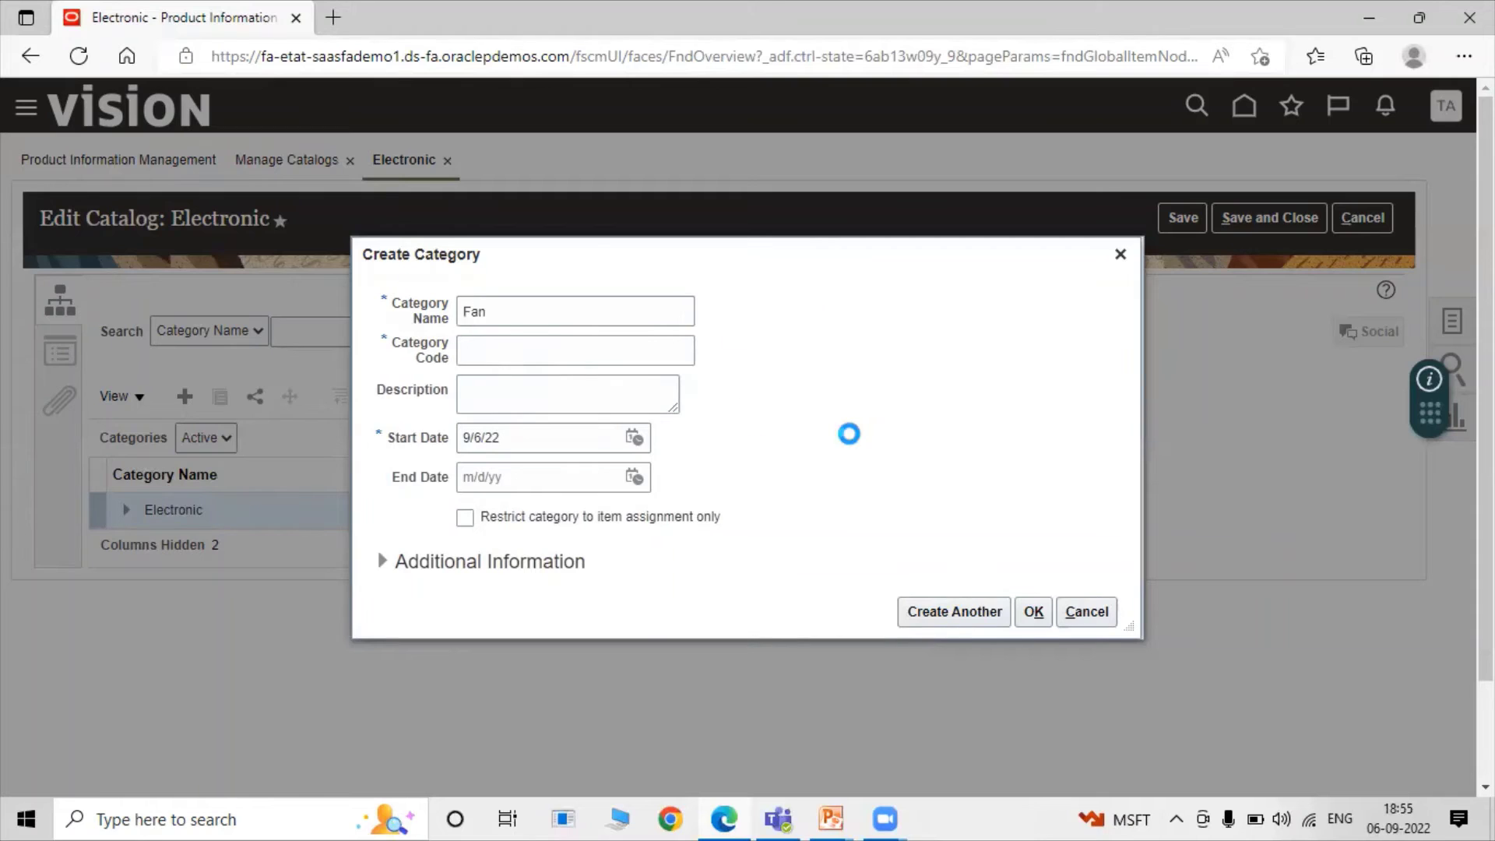
pyautogui.click(598, 390)
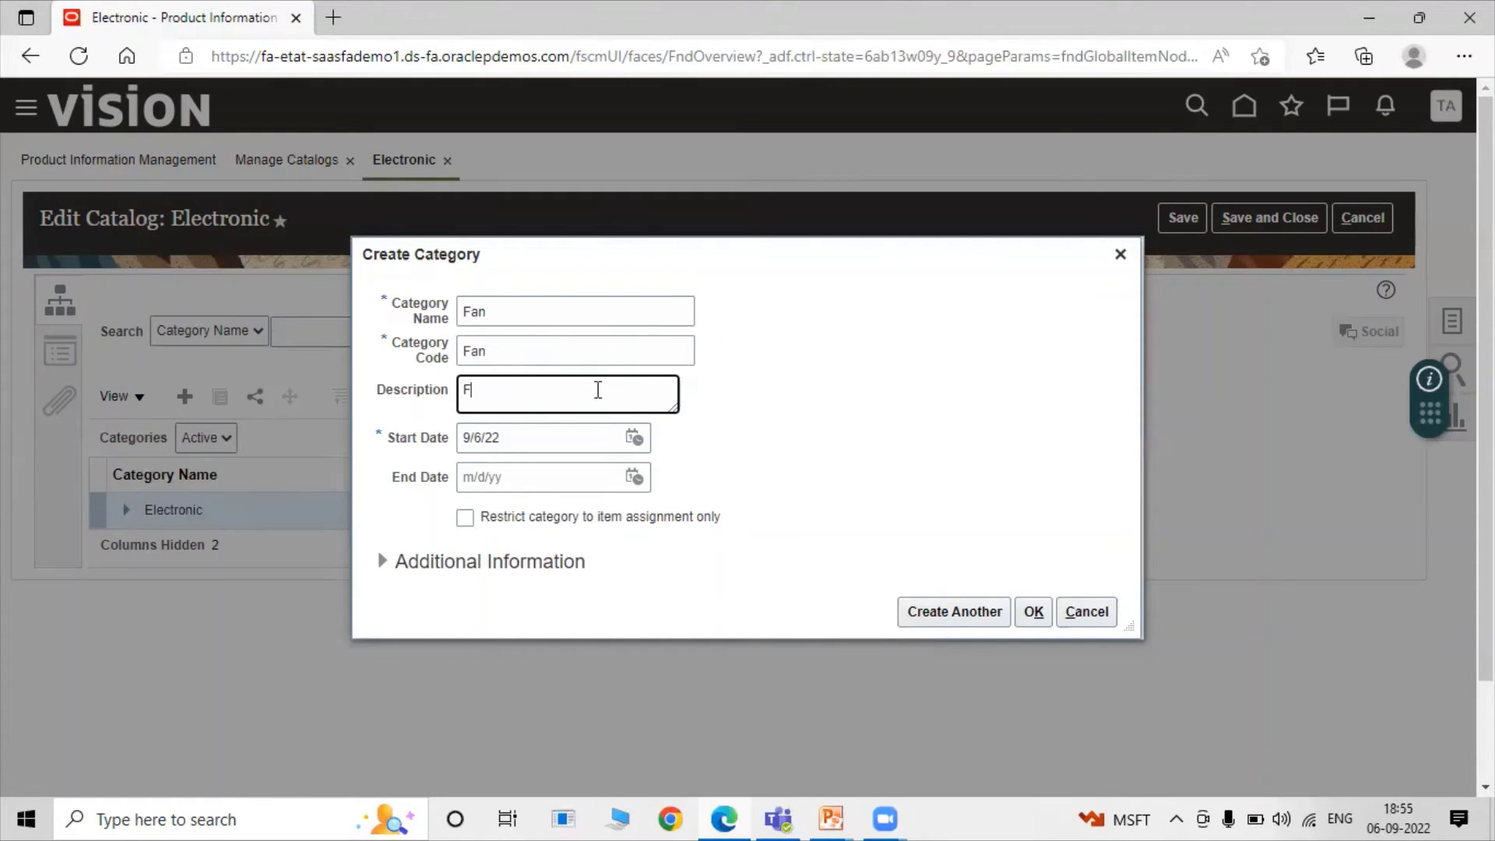
pyautogui.click(793, 409)
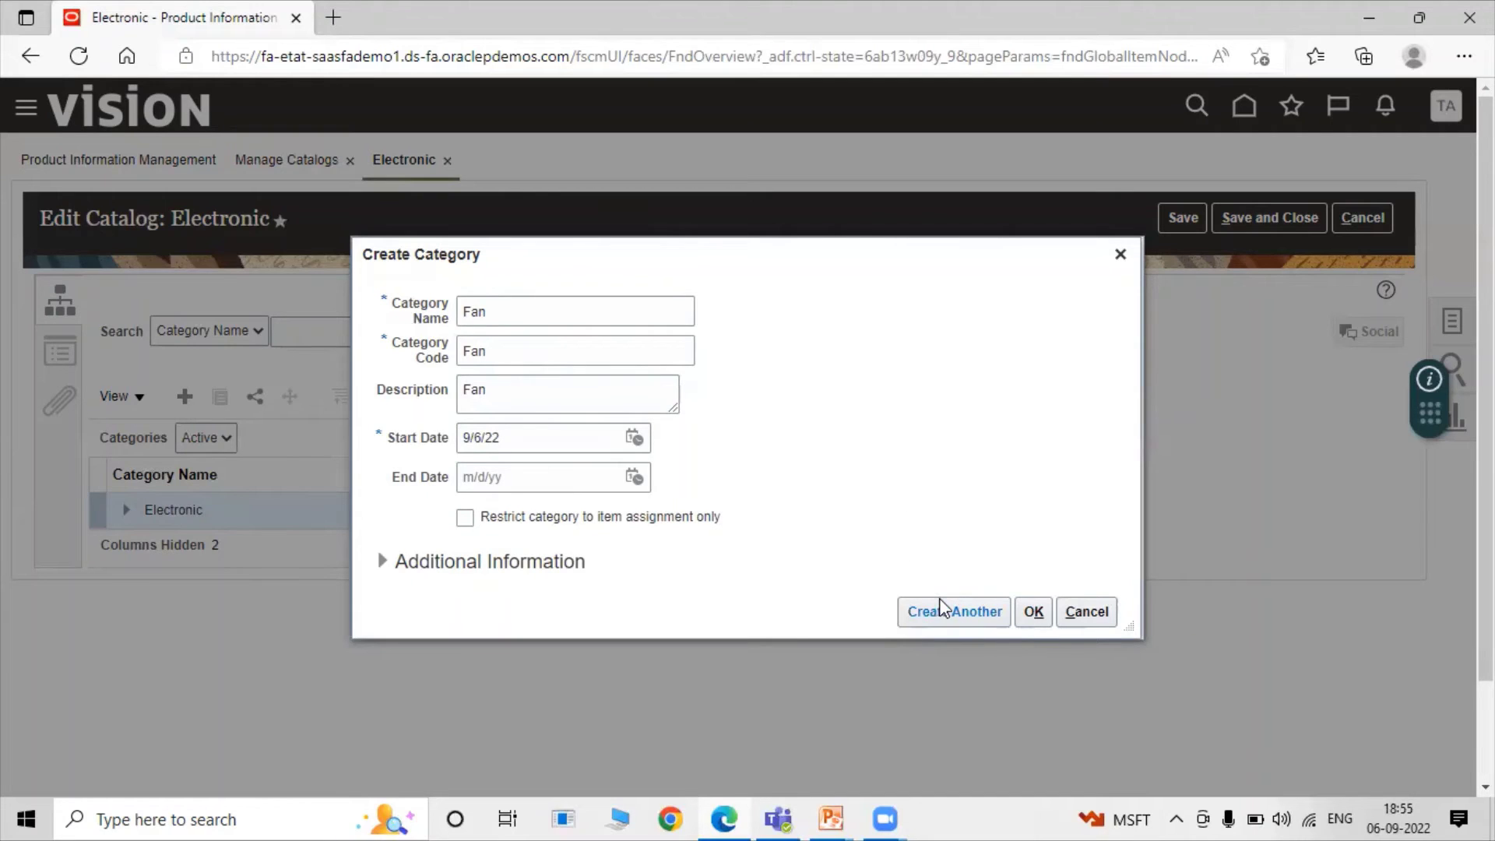
pyautogui.click(902, 604)
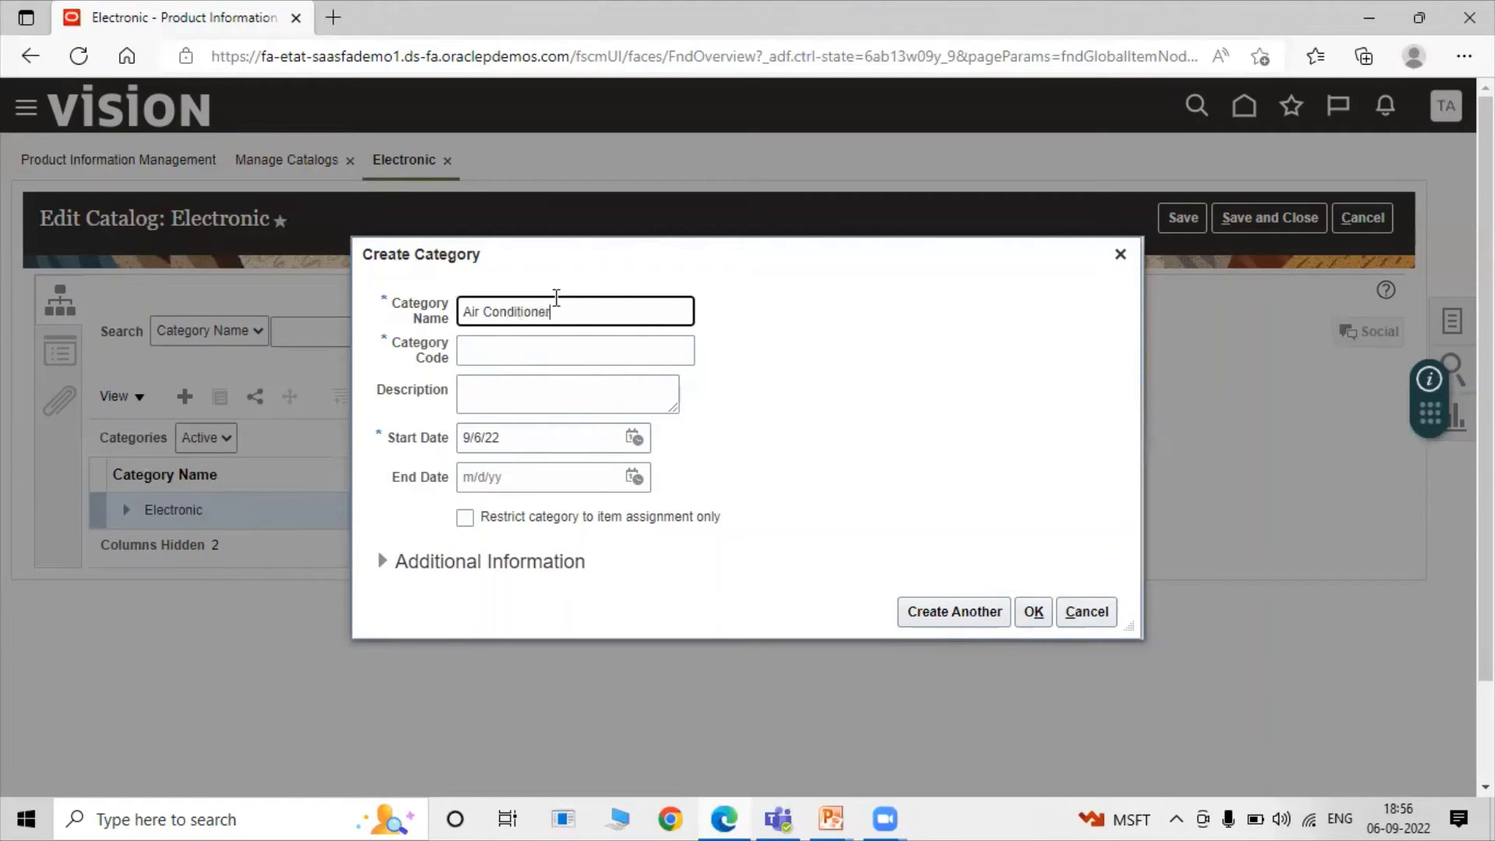
# Name the next category Air Conditioner and copy that name into its description
pyautogui.write('Air Conditioner')
pyautogui.click(844, 326)
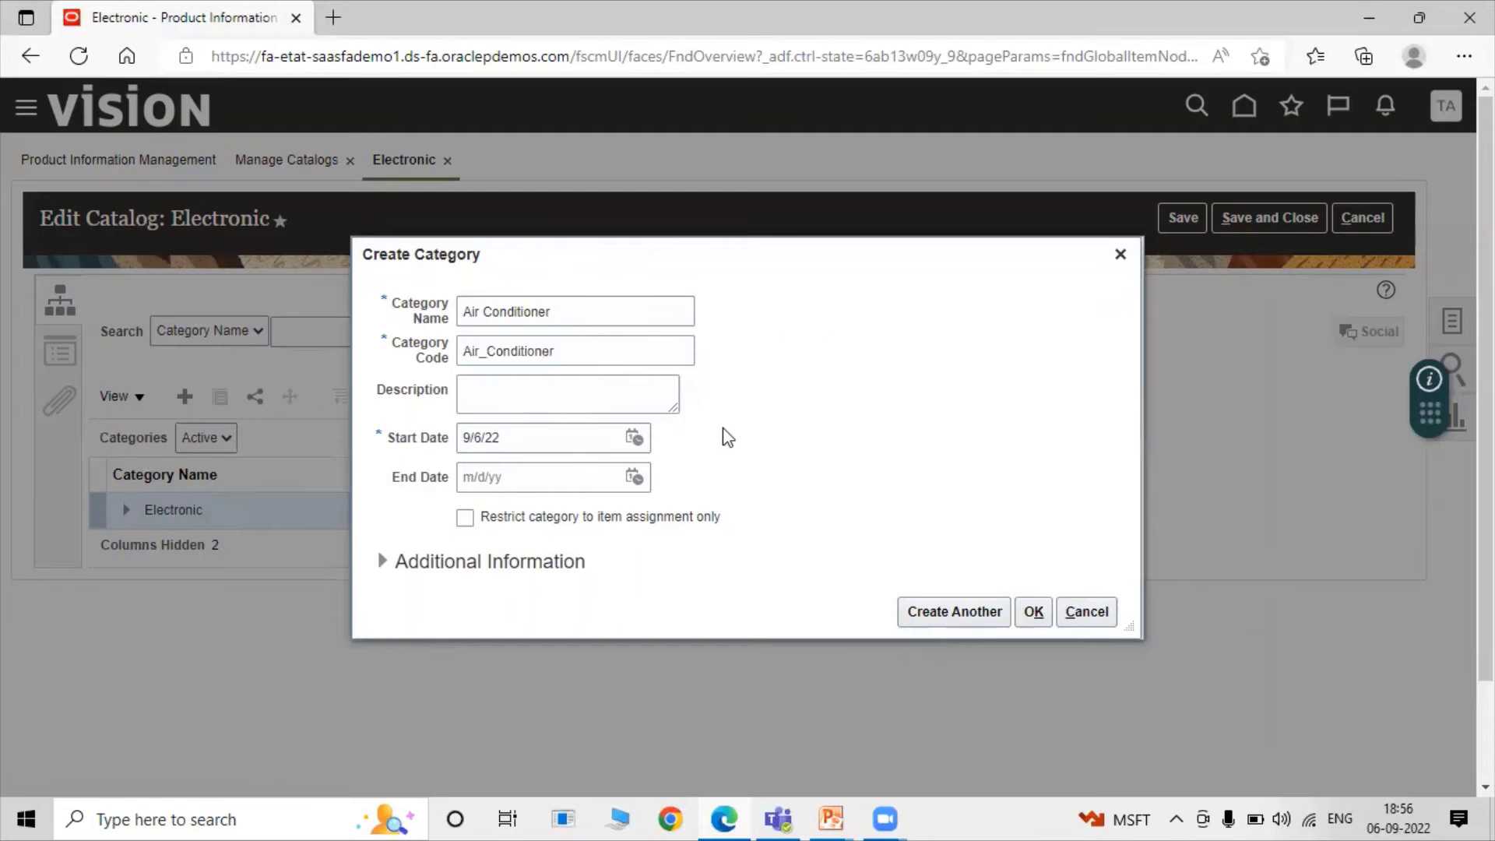
pyautogui.click(598, 390)
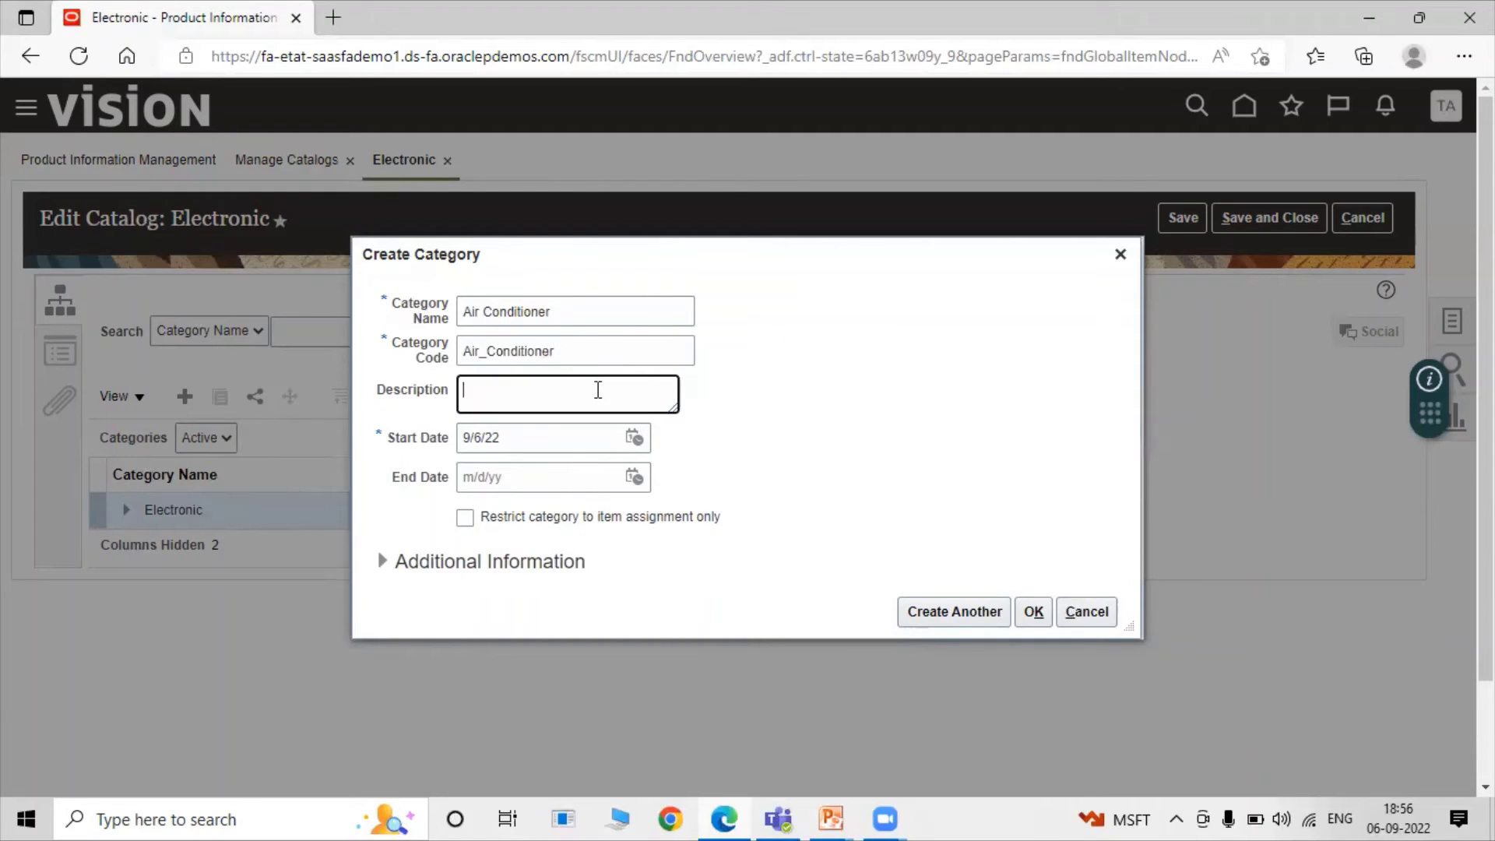
pyautogui.tripleClick(592, 298)
pyautogui.hotkey('ctrl', 'c')
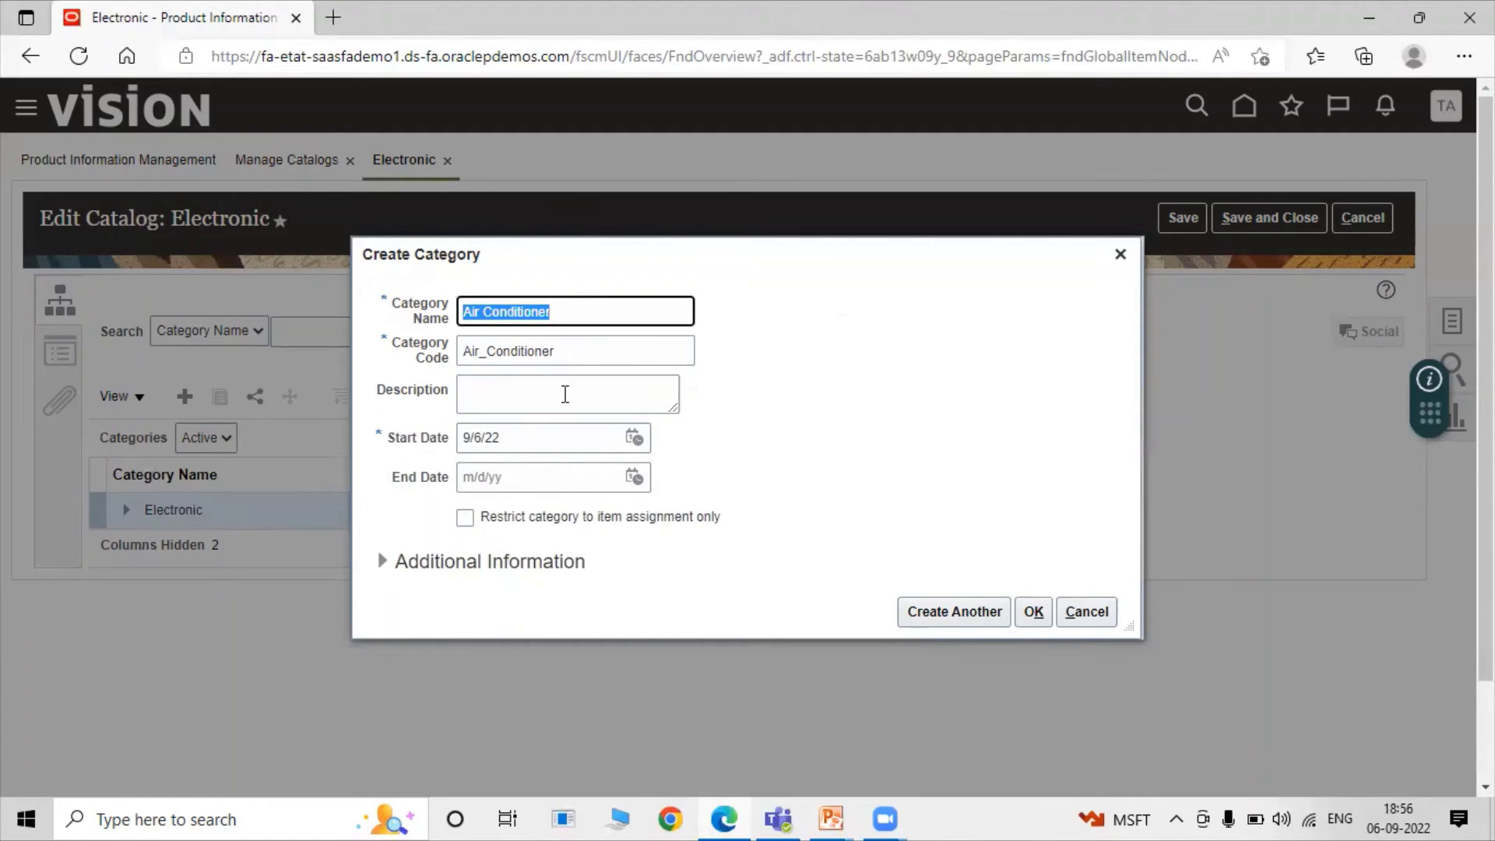
pyautogui.click(564, 394)
pyautogui.hotkey('ctrl', 'v')
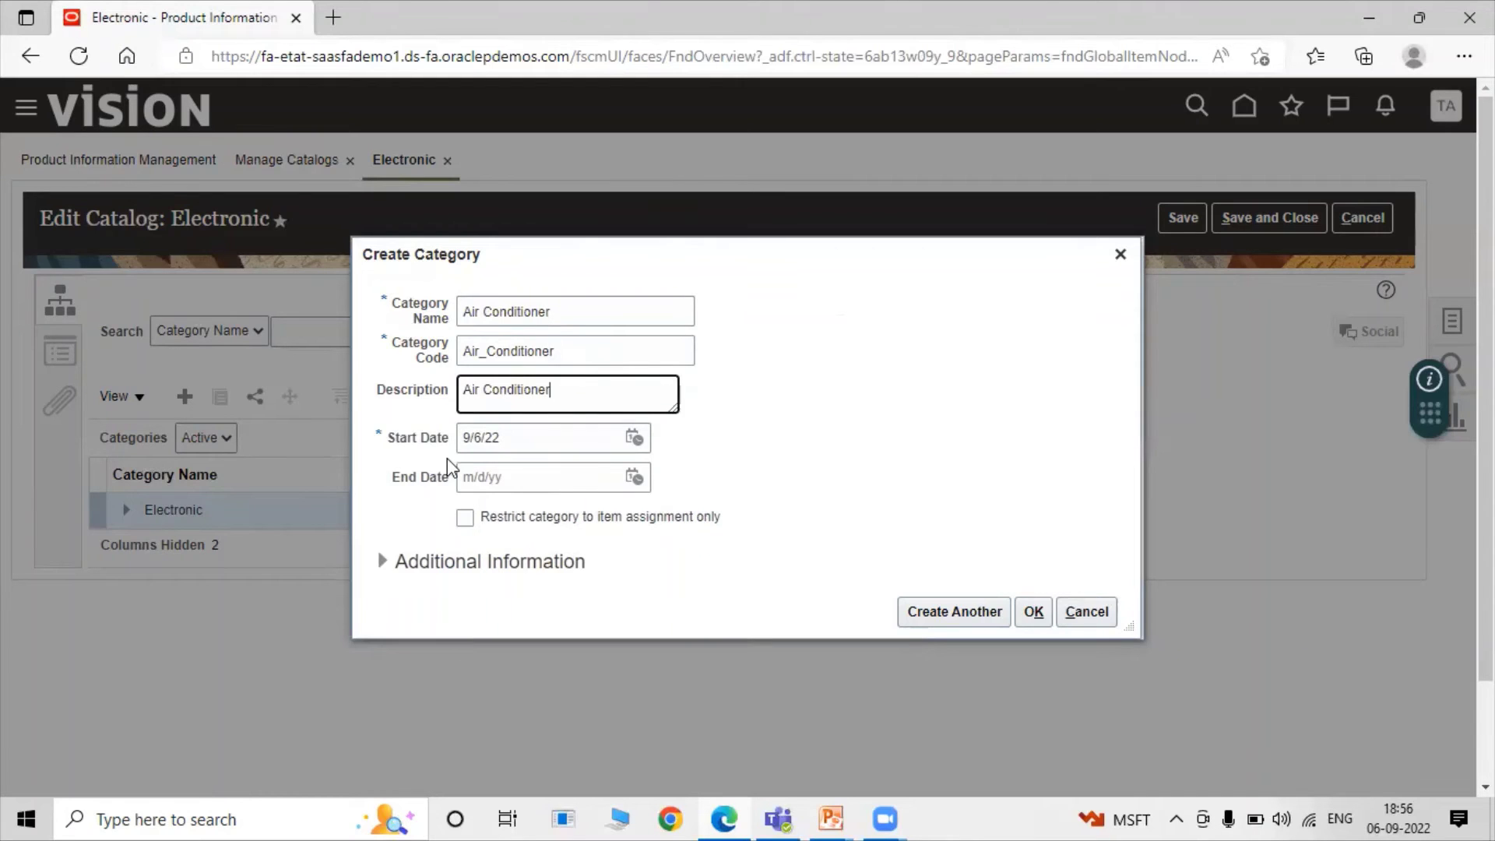
# Finish adding the Air Conditioner category and add a 3 Star Rating subcategory with the same description under it, continuing with another new one
pyautogui.click(1040, 615)
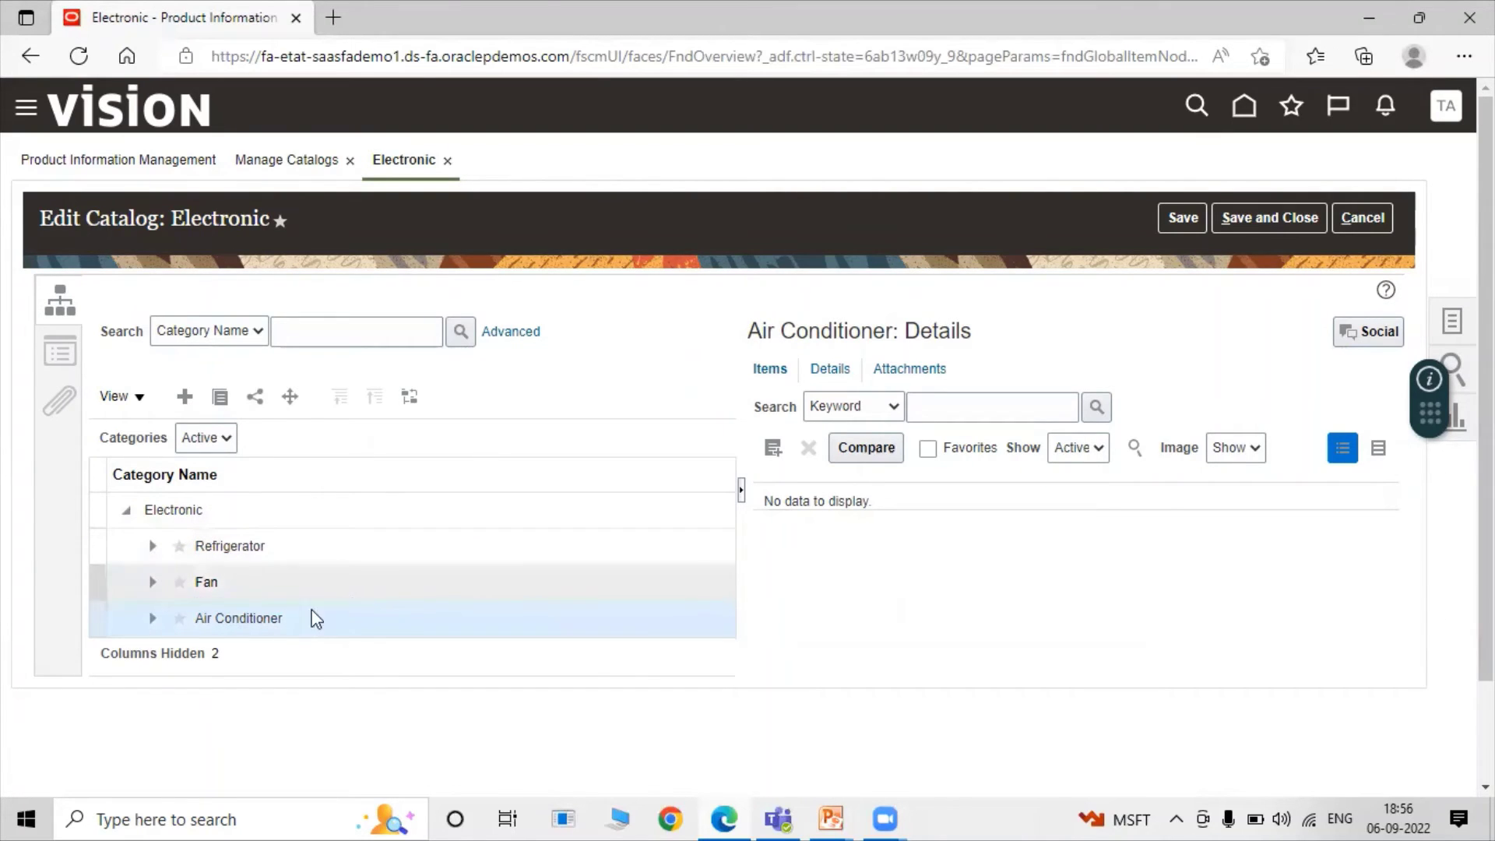
pyautogui.click(182, 401)
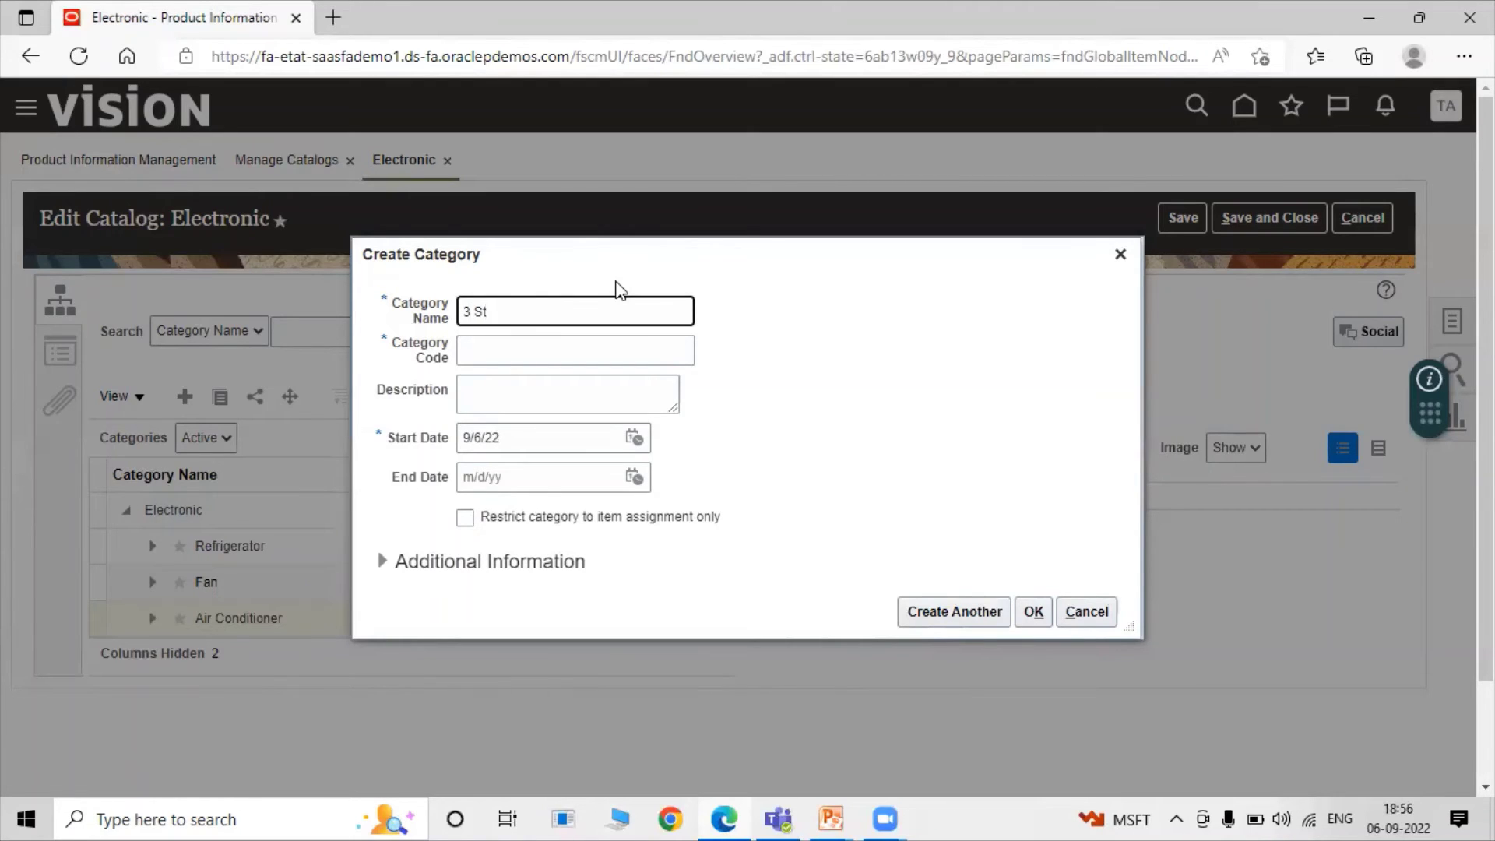
pyautogui.write('Rating')
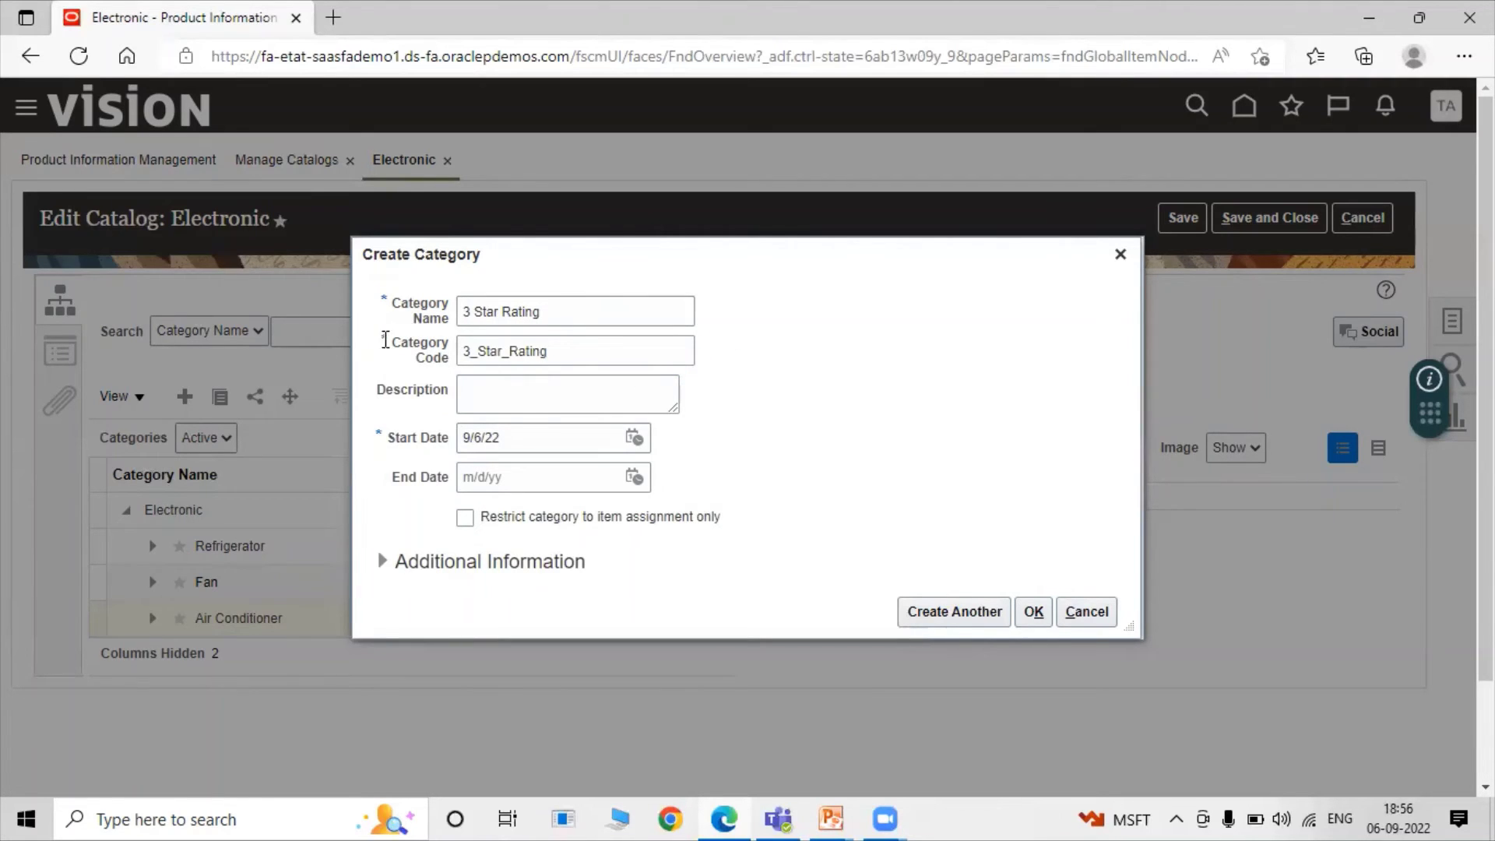
pyautogui.tripleClick(618, 317)
pyautogui.click(600, 401)
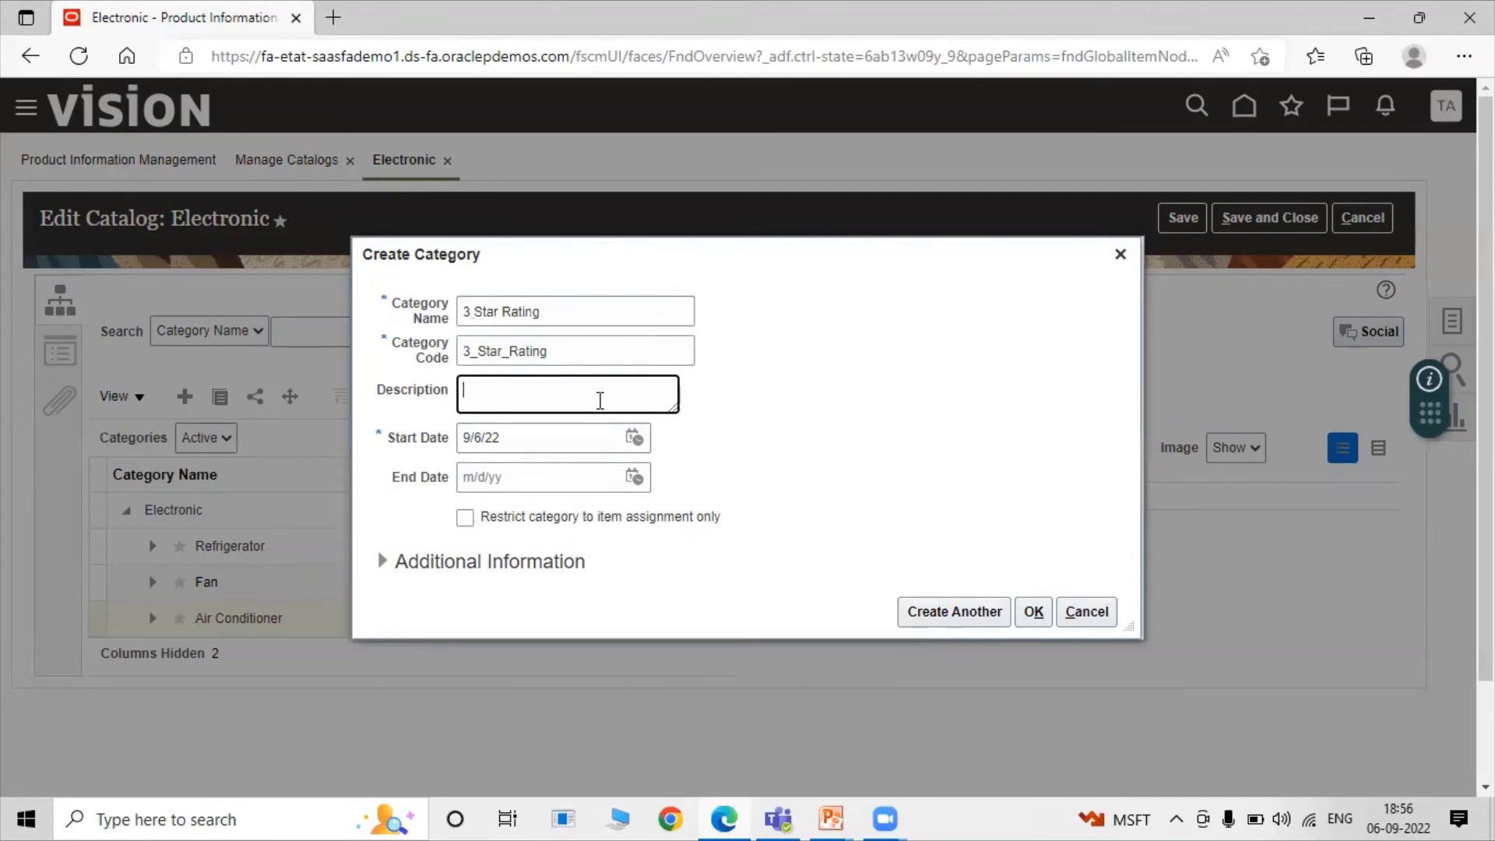
pyautogui.hotkey('ctrl', 'v')
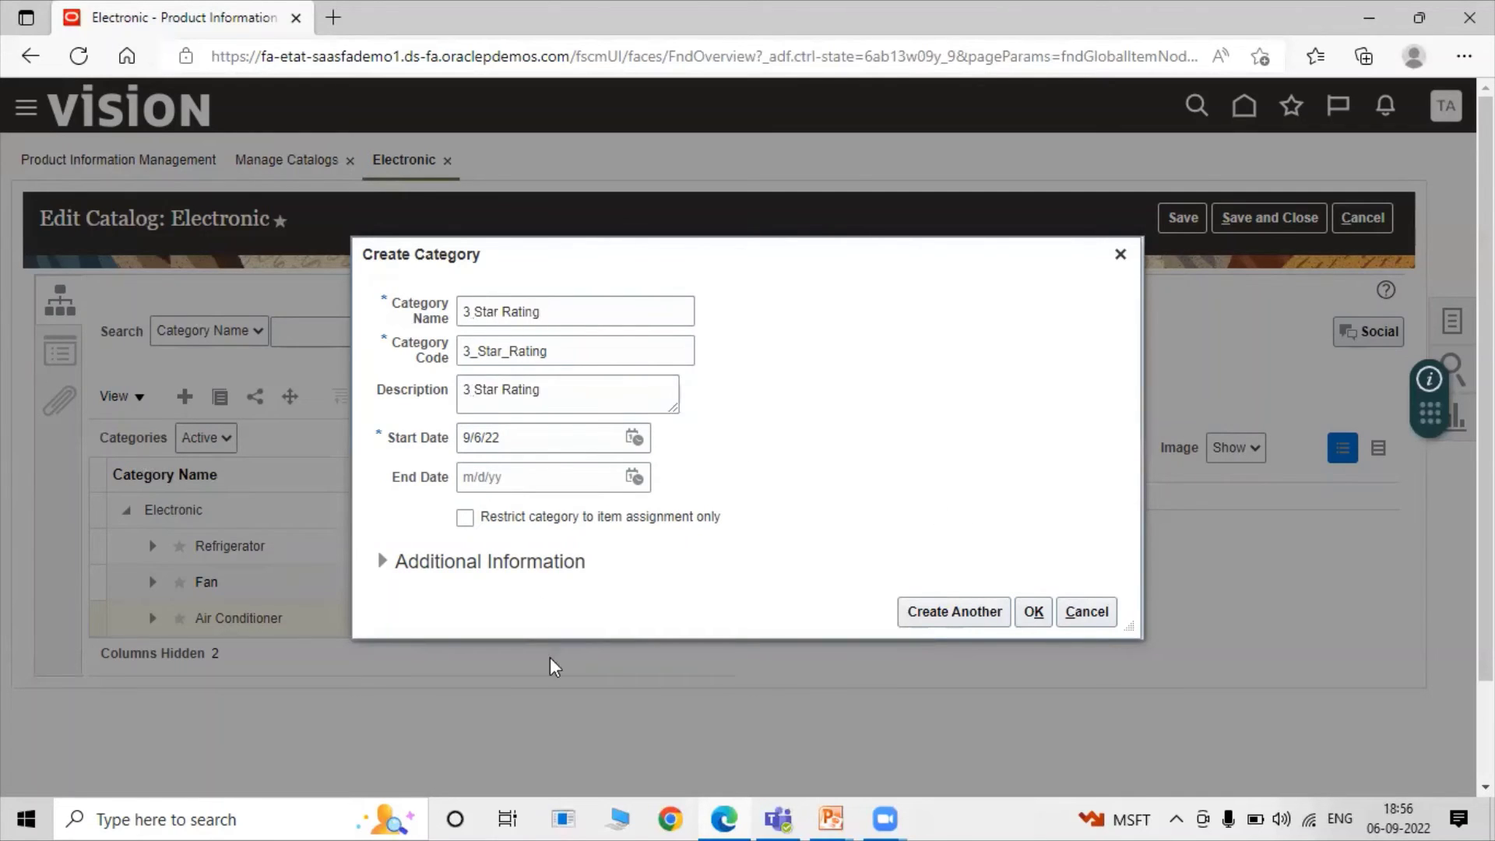
pyautogui.click(942, 608)
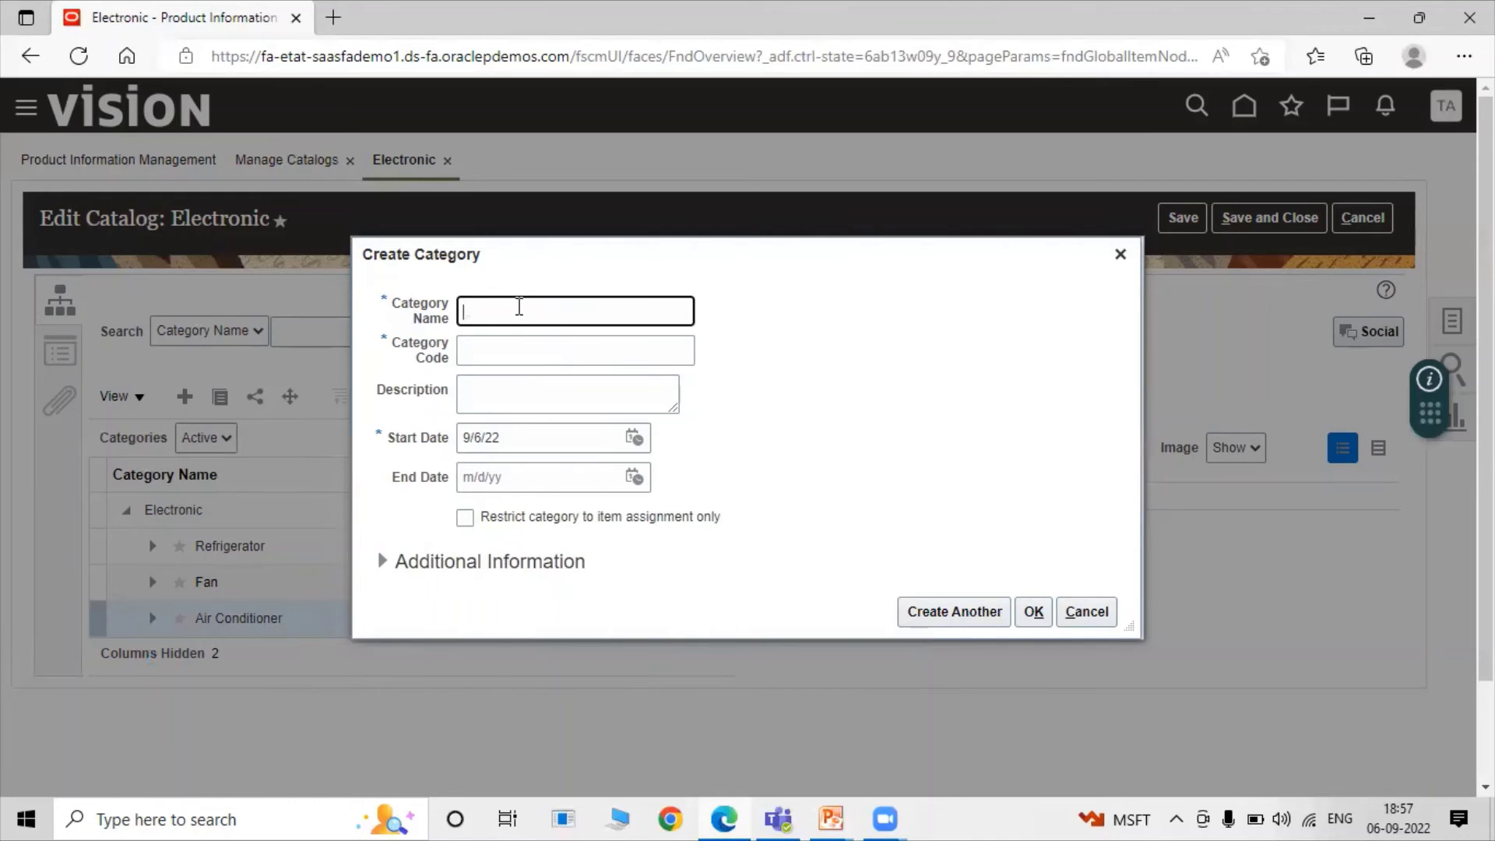
# Name the next subcategory under Air Conditioner 4 Star Rating, give it the description 4 Star Rating and add it
pyautogui.write('3 Star Rating')
pyautogui.click(472, 315)
pyautogui.press('BackSpace')
pyautogui.press('BackSpace')
pyautogui.write('4')
pyautogui.click(831, 376)
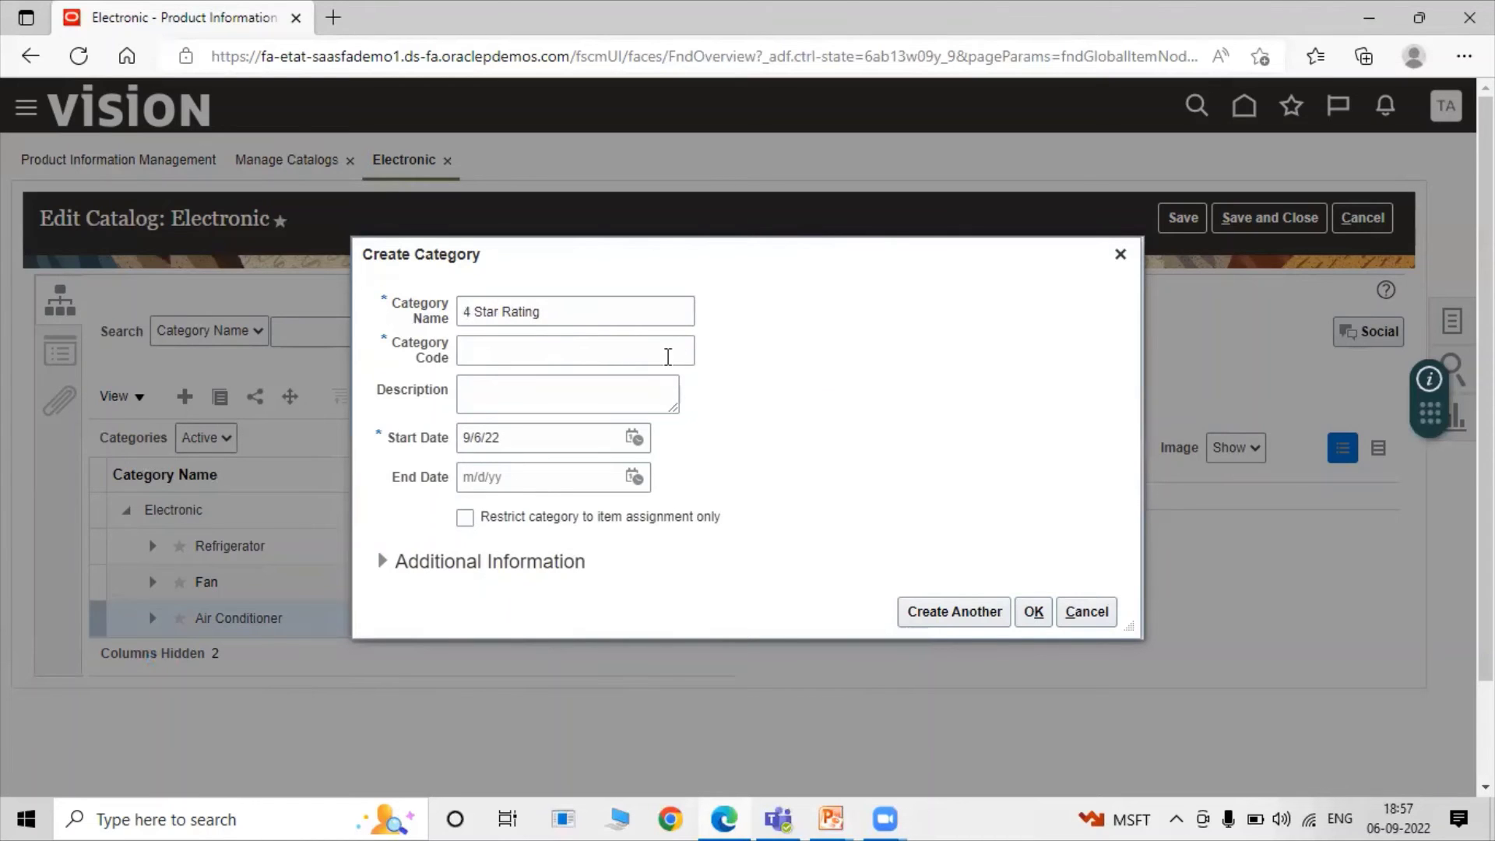
pyautogui.doubleClick(615, 322)
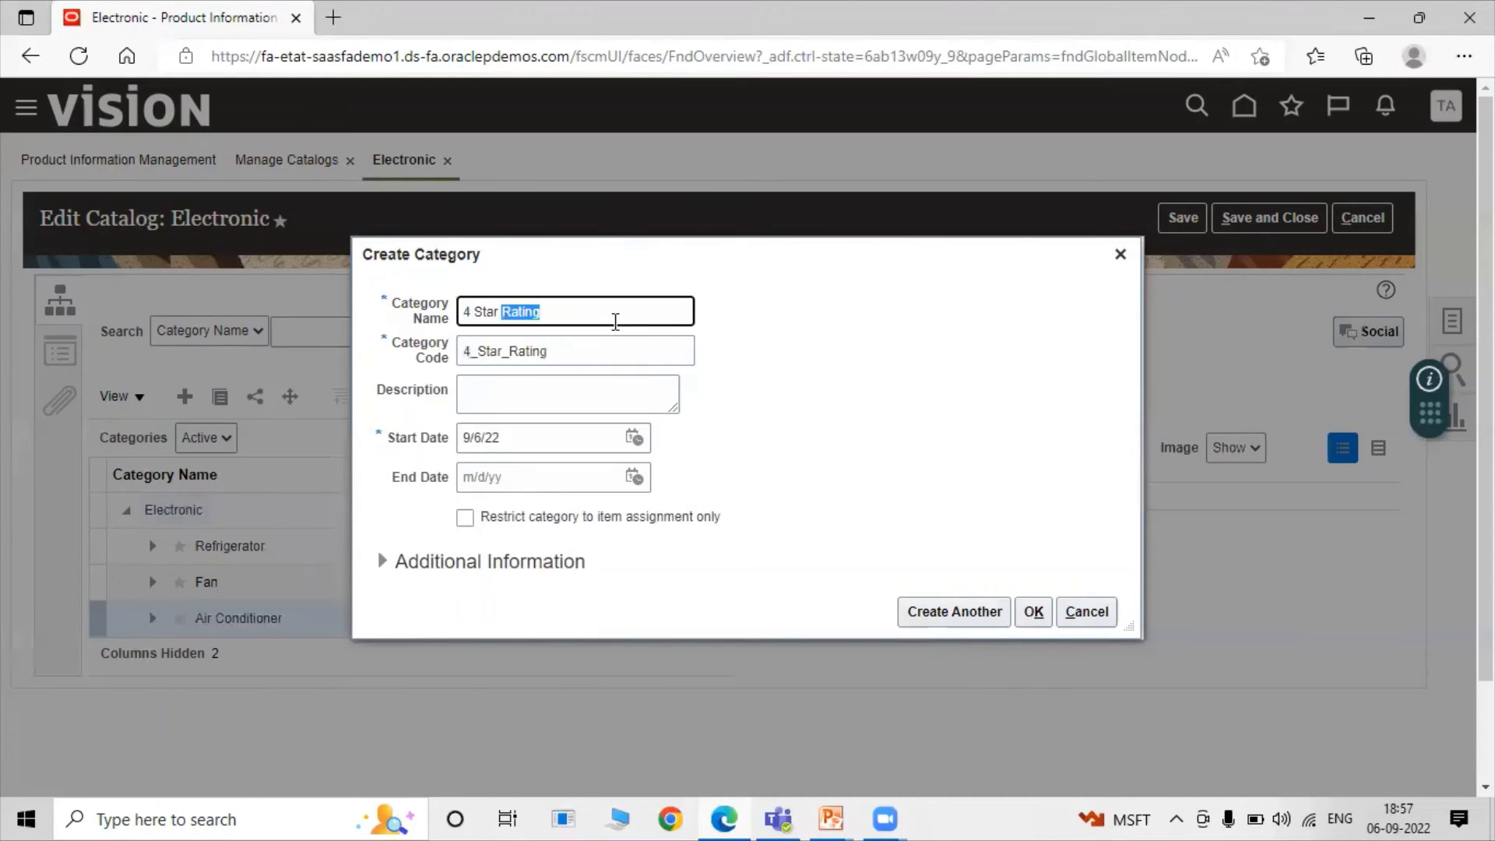
pyautogui.click(550, 407)
pyautogui.write('4 Star Rating')
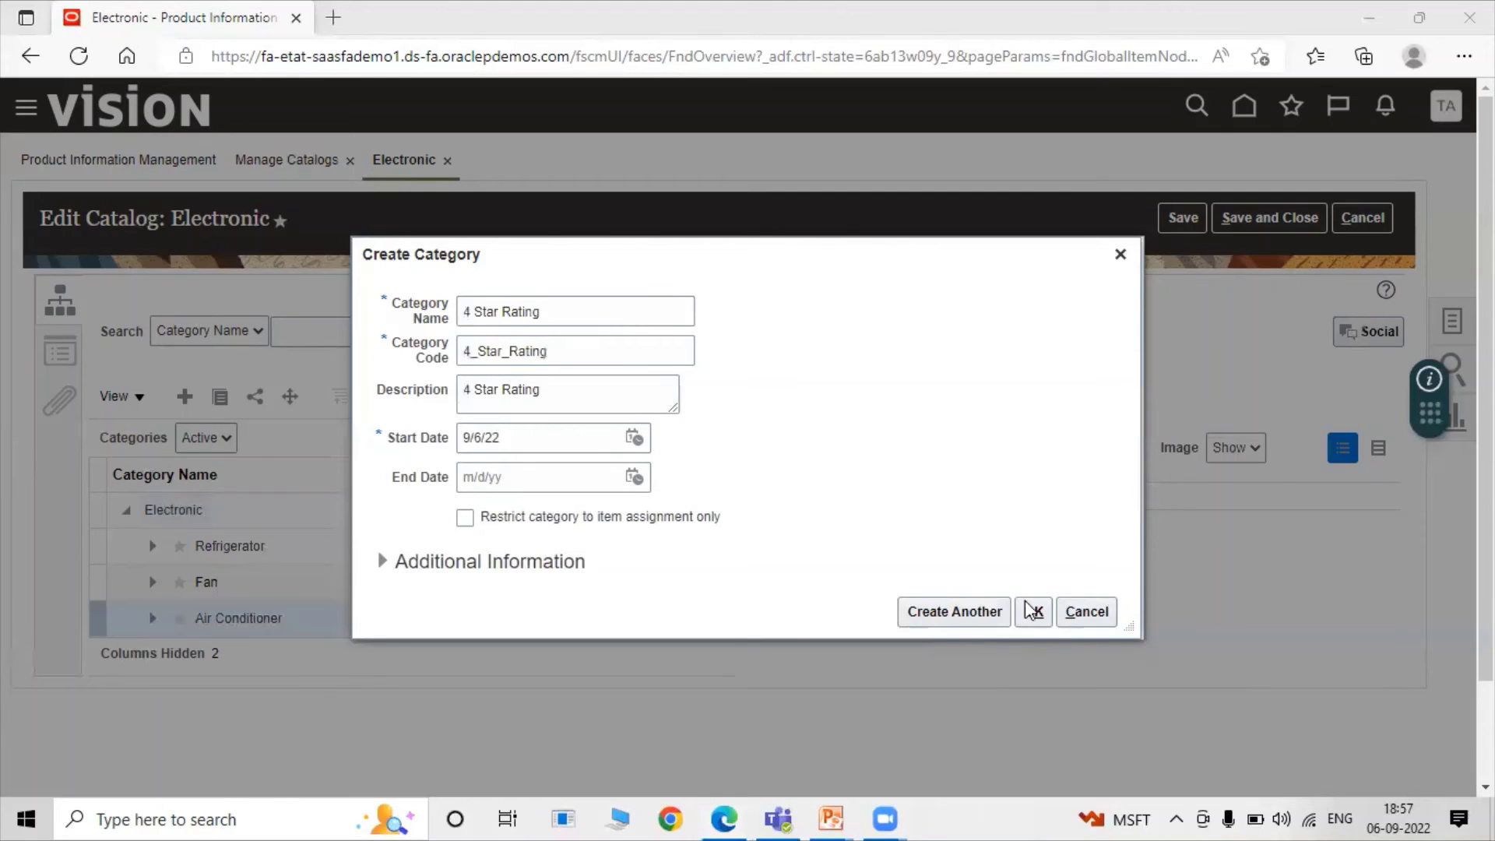
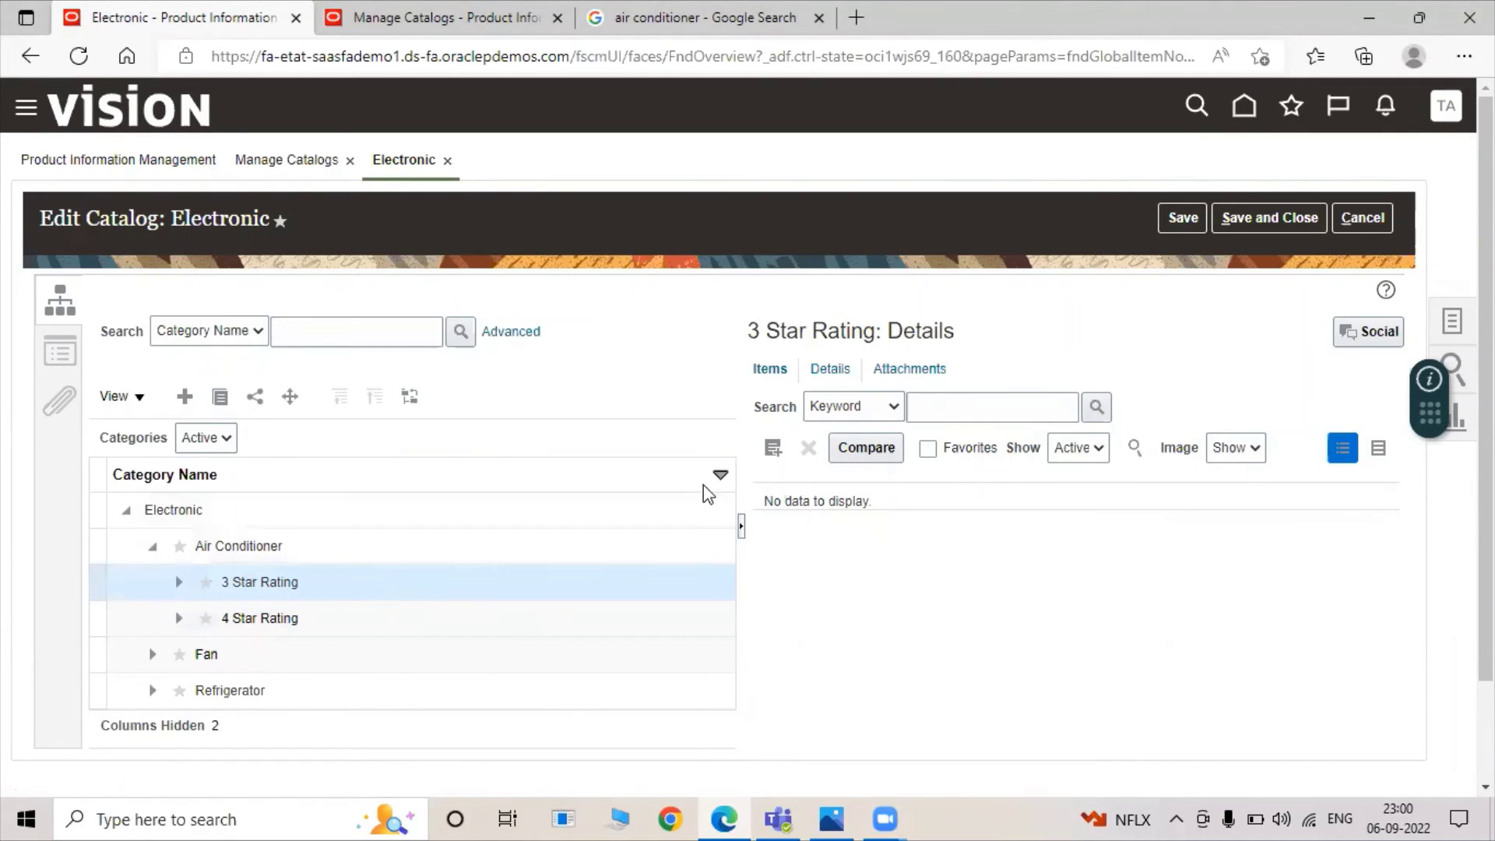
# Search for items with the description Air Conditioner and assign item TATA1002 to the 3 Star Rating category
pyautogui.click(772, 449)
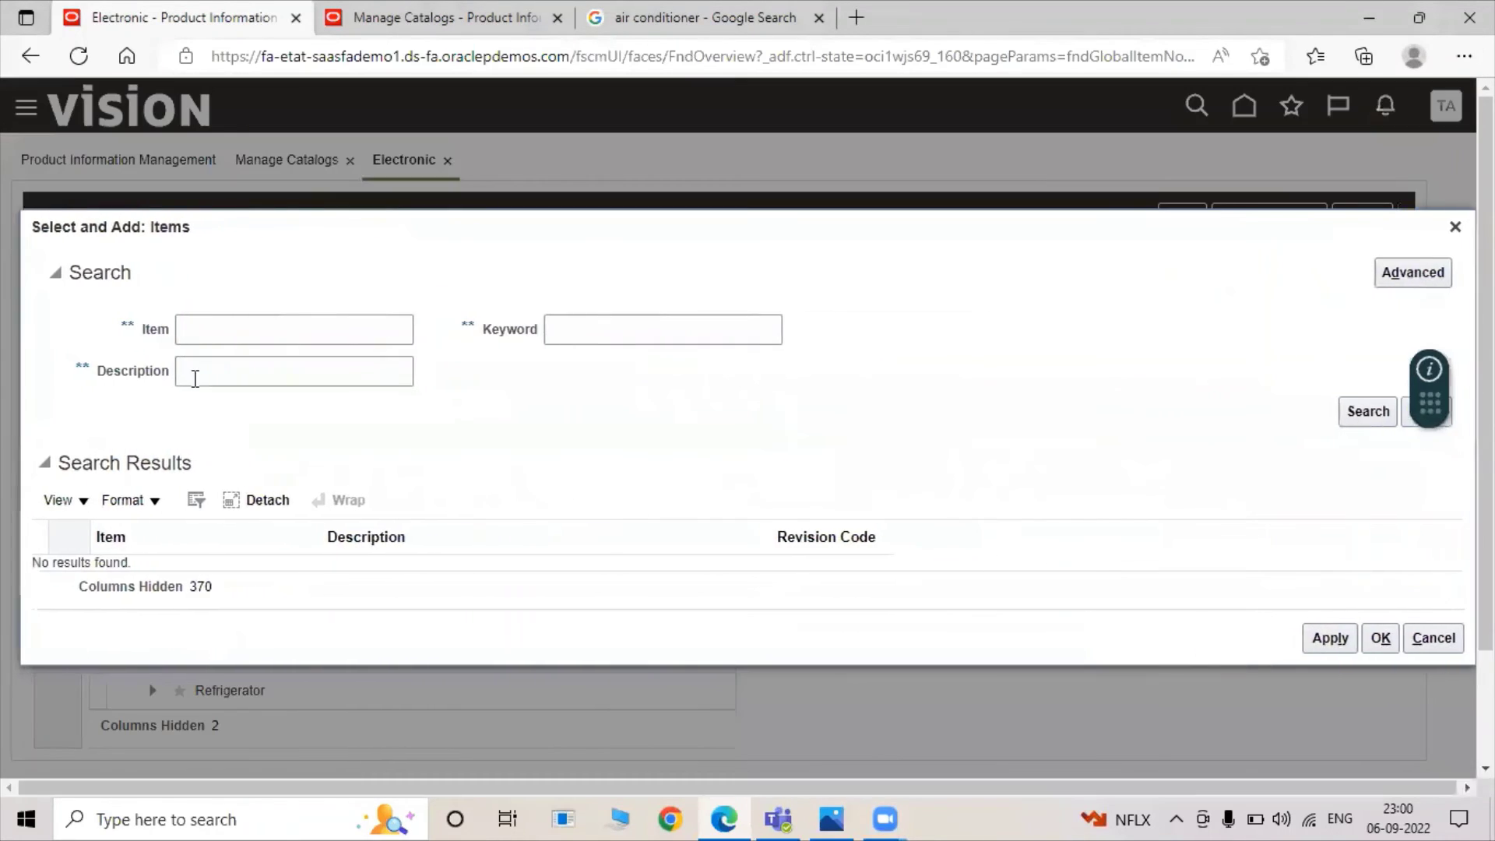
pyautogui.click(197, 373)
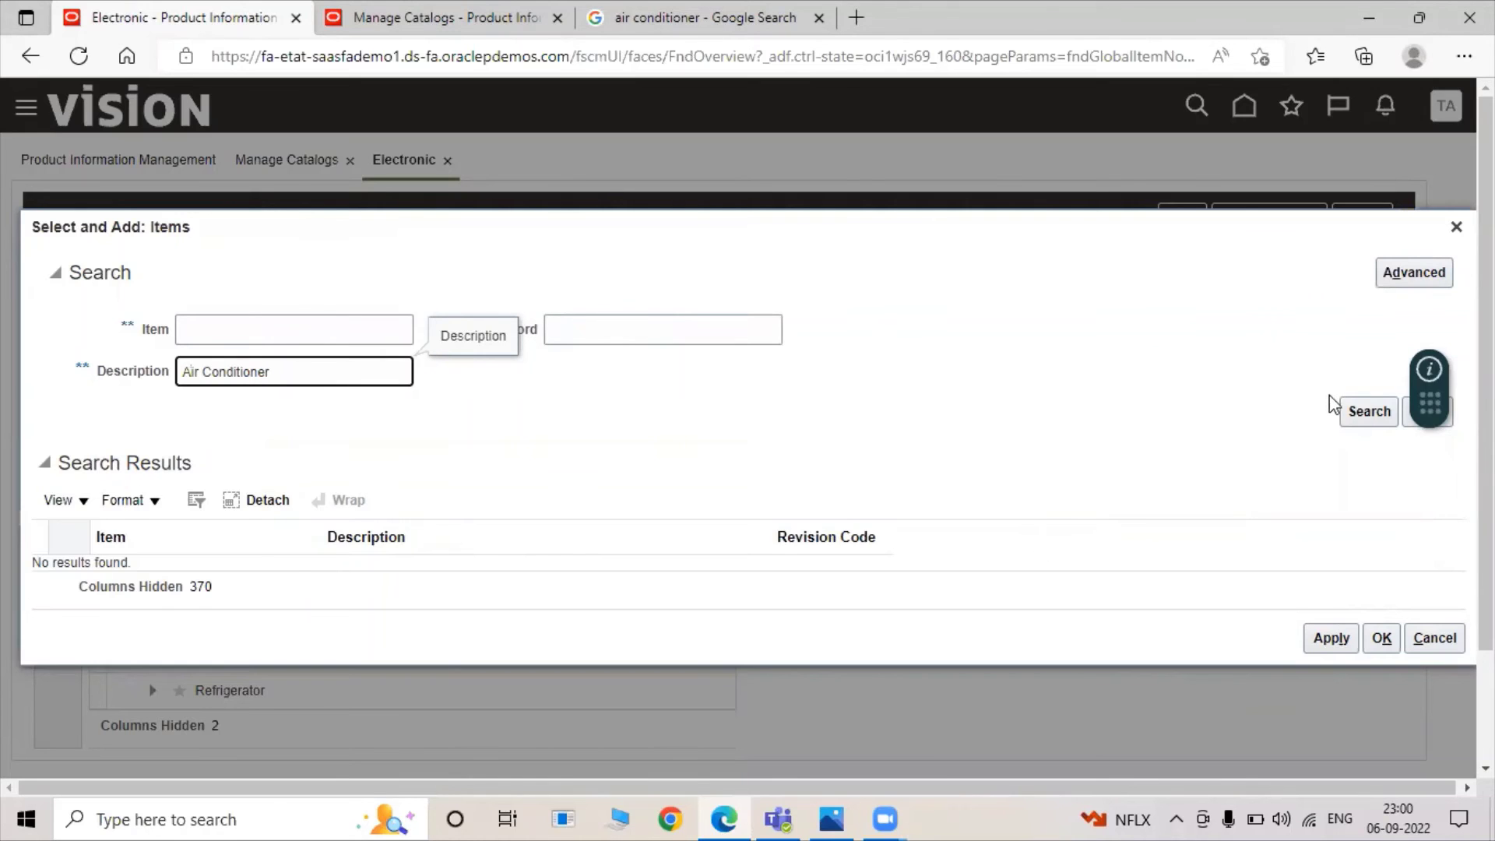
pyautogui.click(1350, 415)
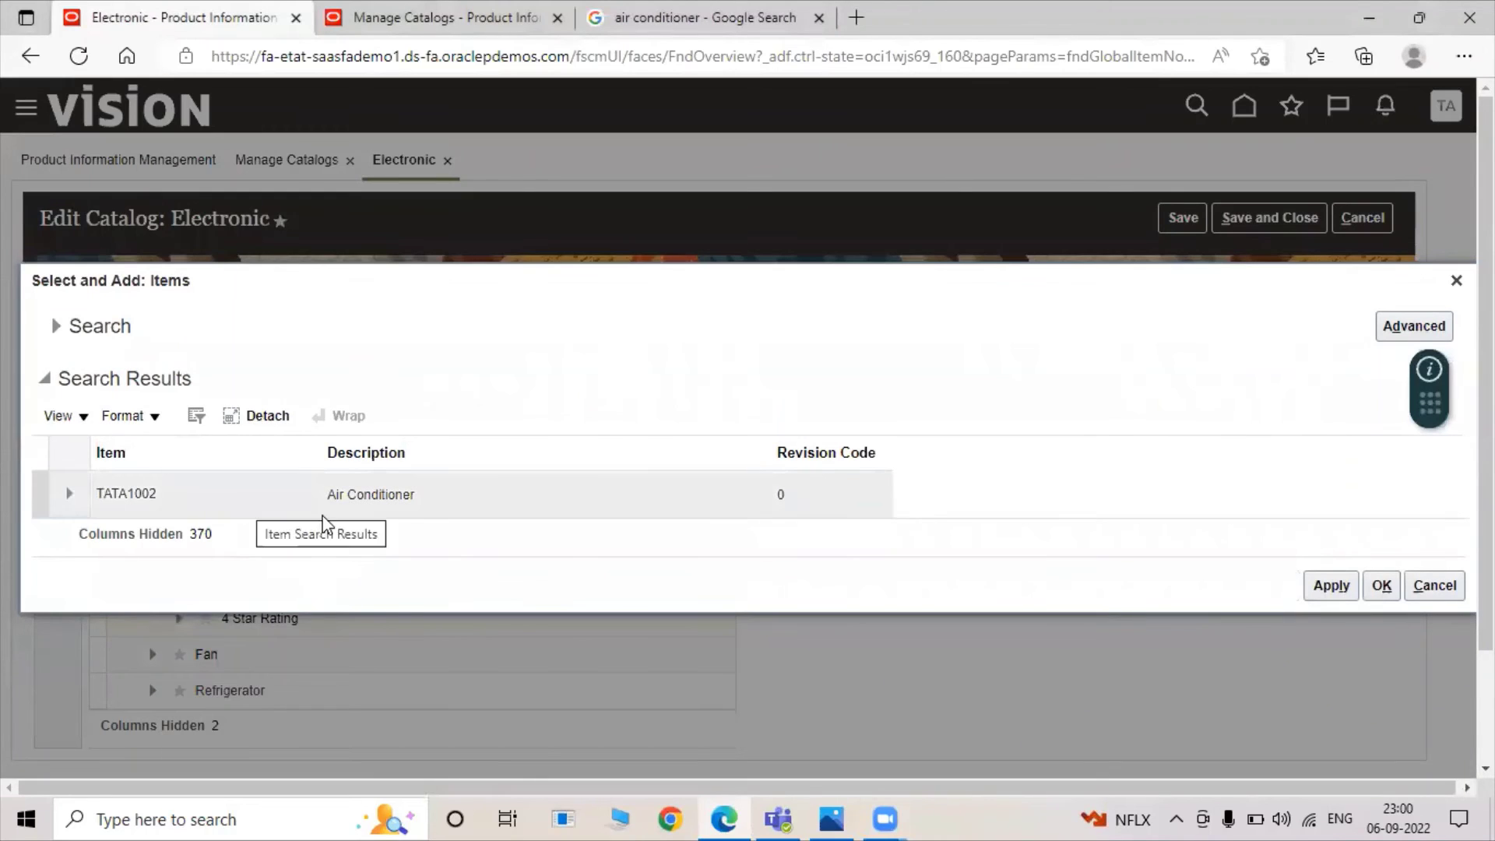
pyautogui.click(362, 494)
pyautogui.click(1331, 585)
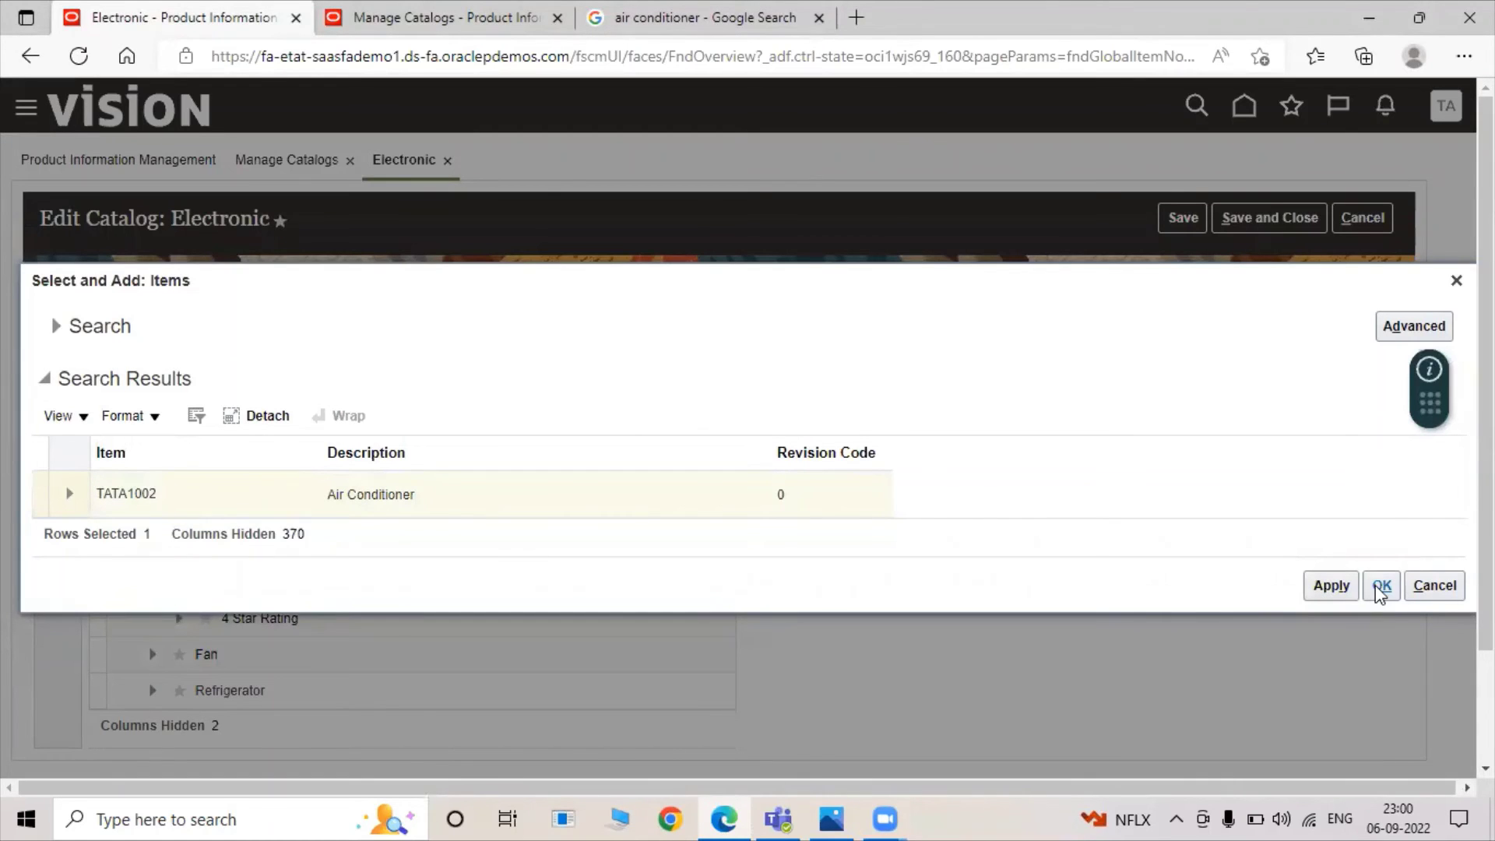
pyautogui.click(1380, 589)
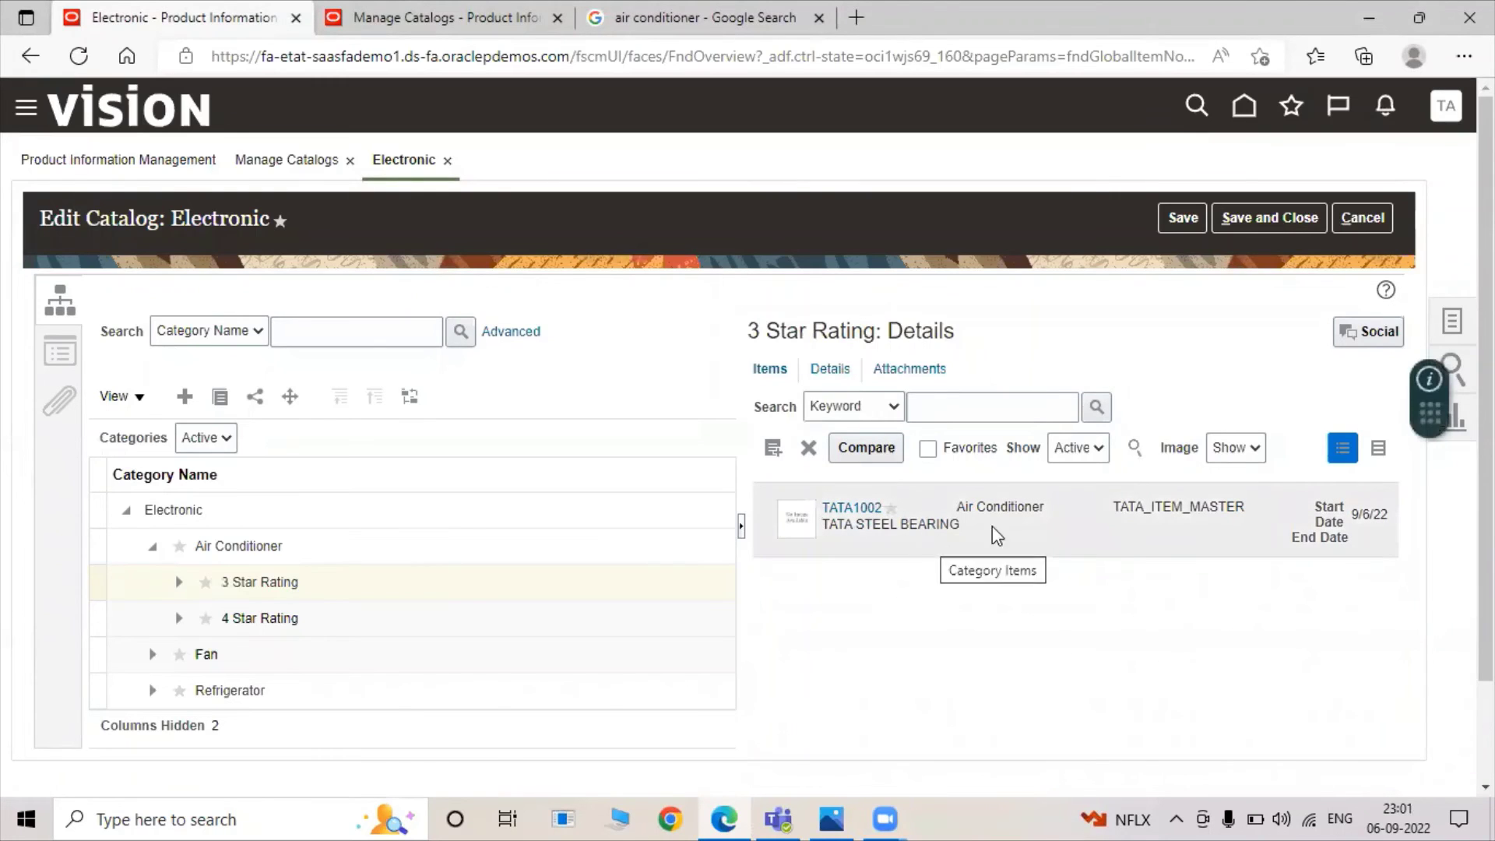
# Compare the item assignment options at the 3 Star Rating, Air Conditioner and Electronic levels of the category hierarchy
pyautogui.click(378, 590)
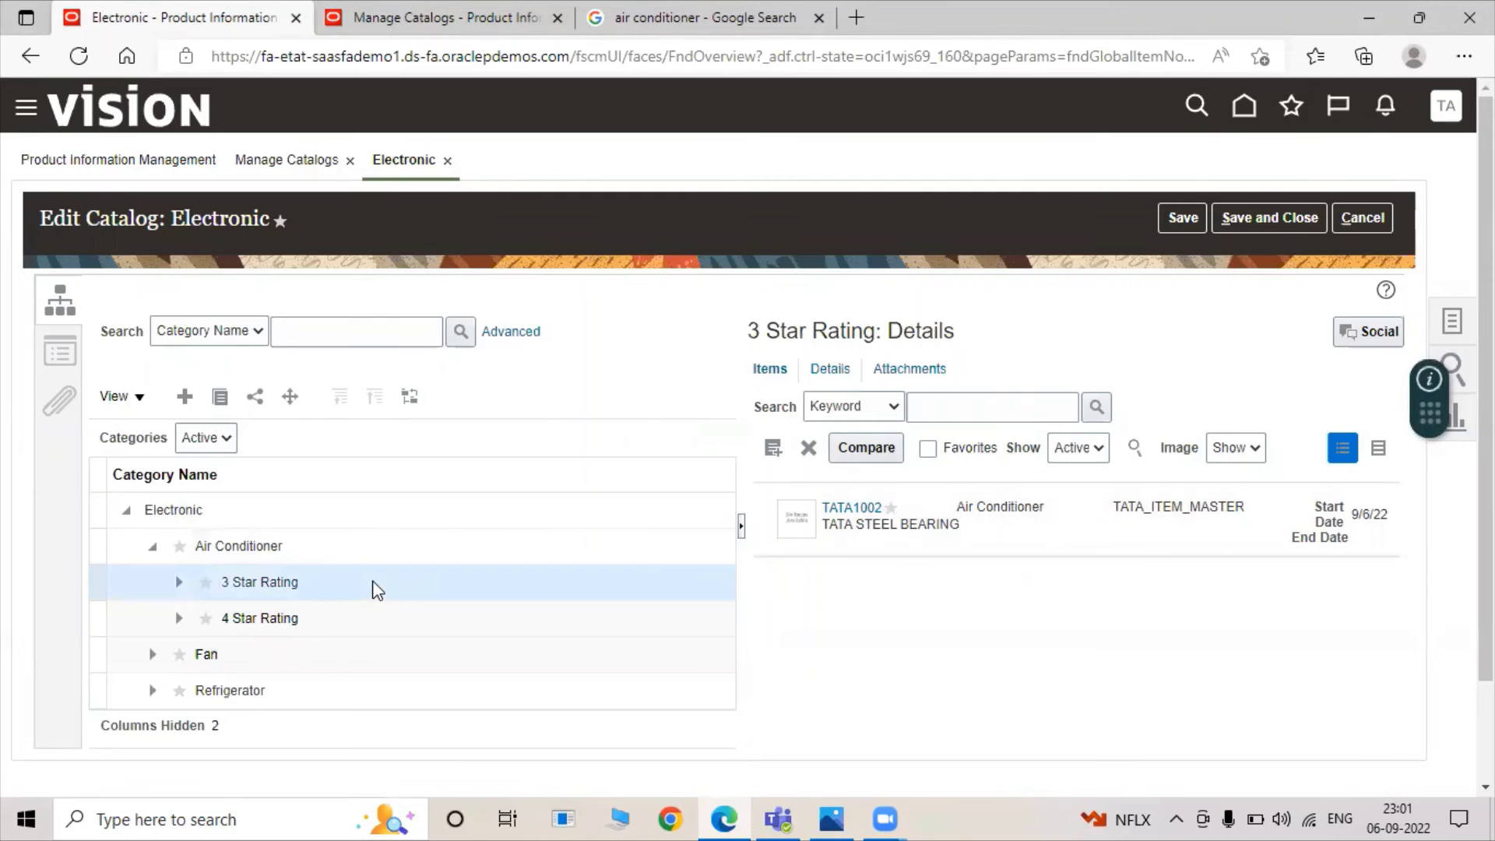
pyautogui.click(374, 557)
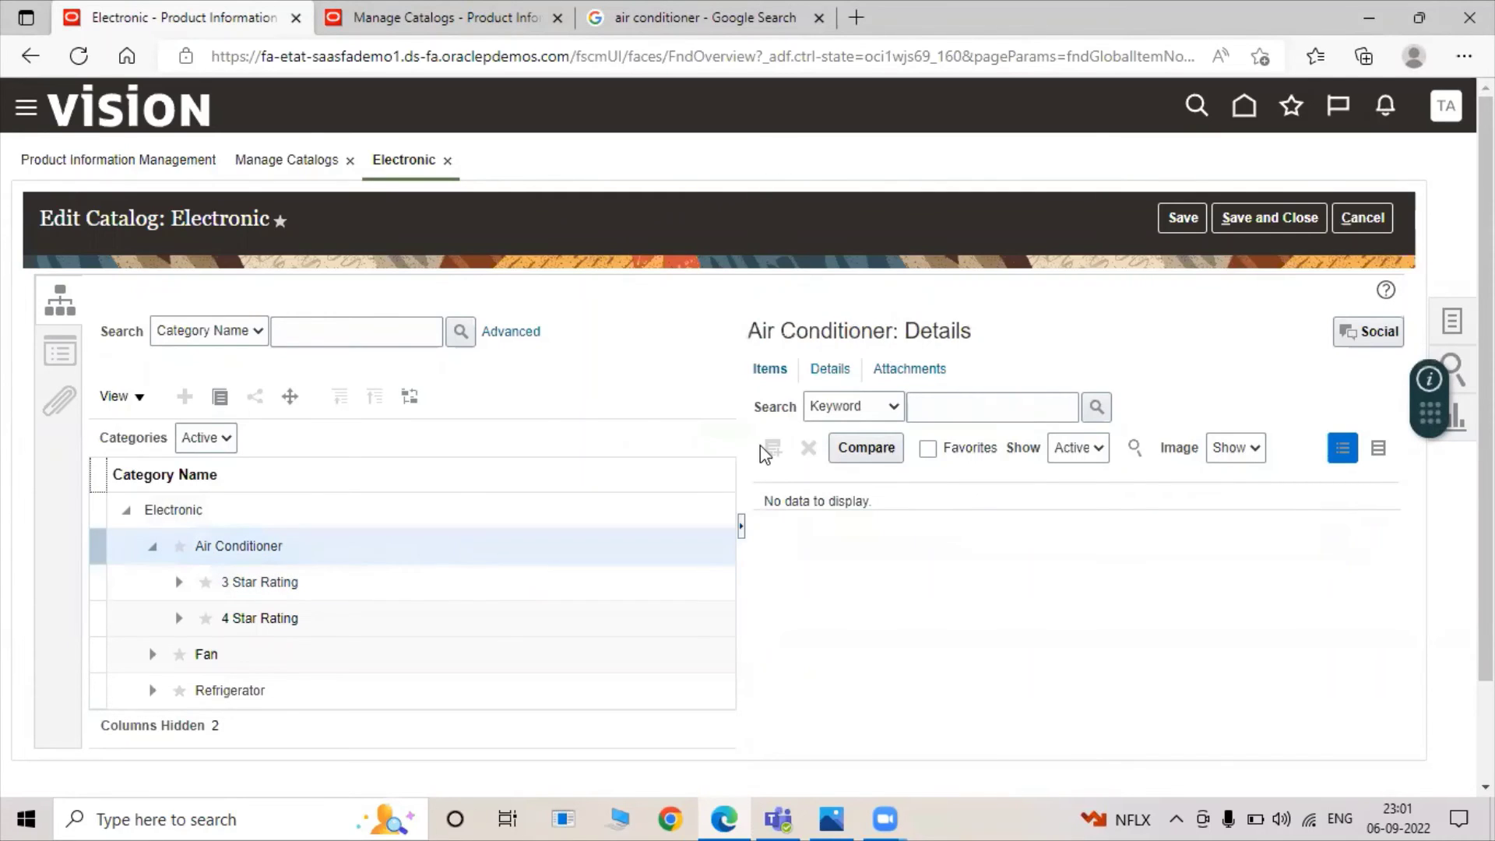
pyautogui.click(402, 510)
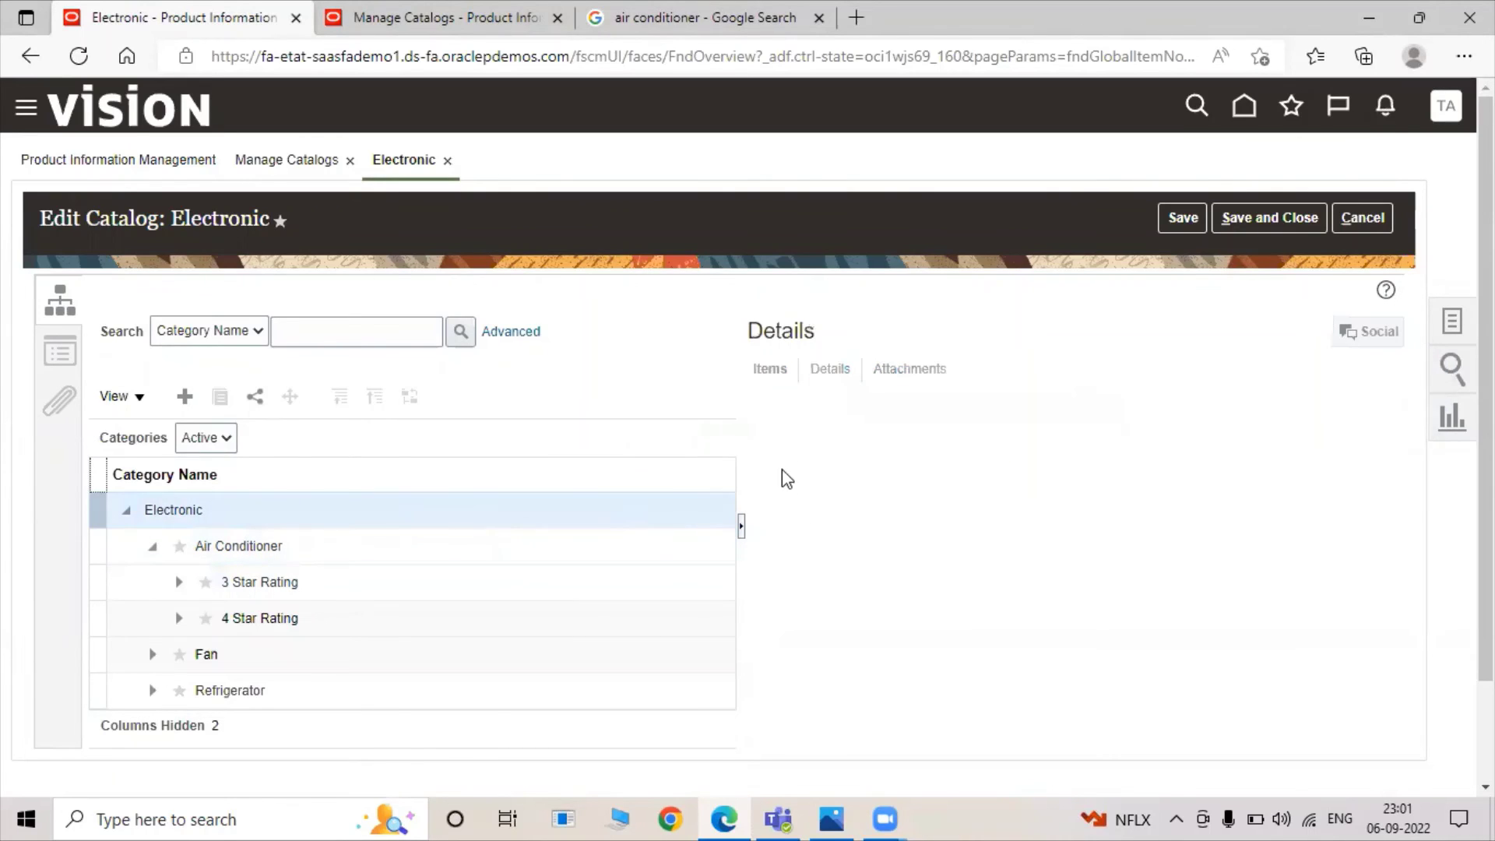
pyautogui.click(359, 577)
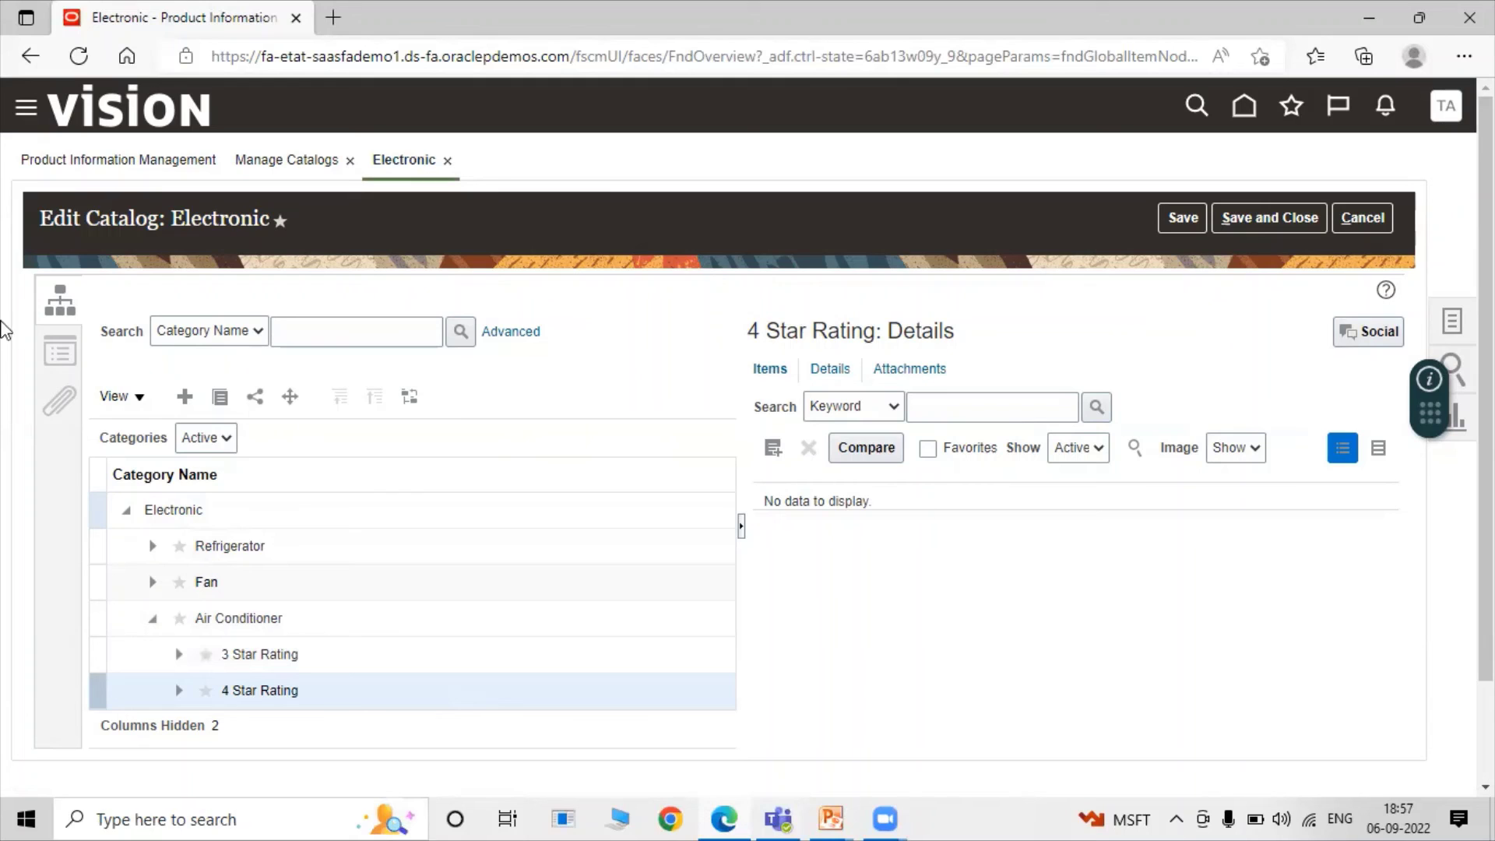
# Review the Electronic catalog's general details and save and close the catalog
pyautogui.click(54, 352)
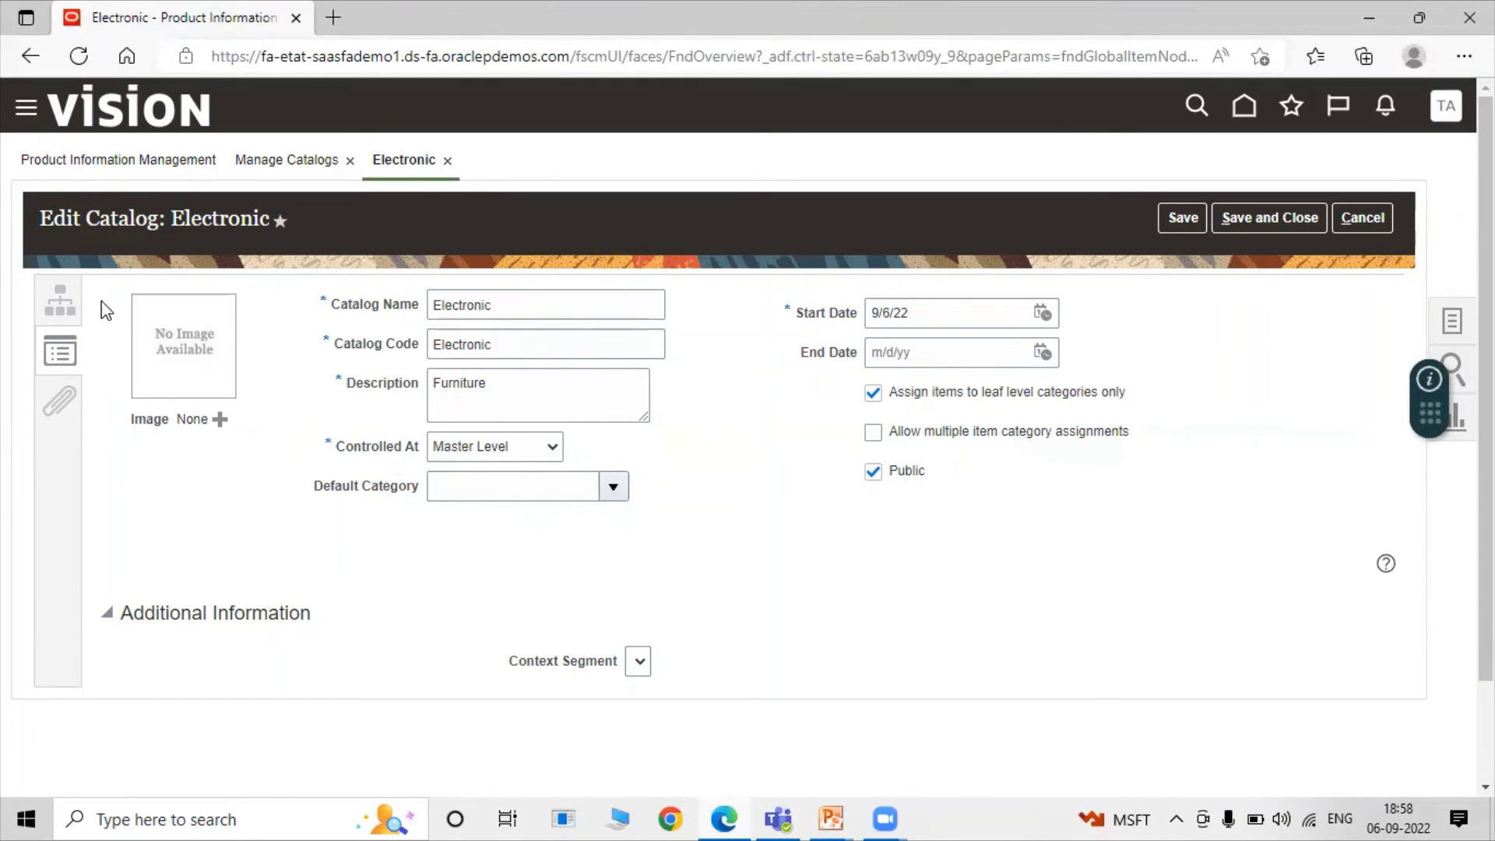
pyautogui.click(76, 313)
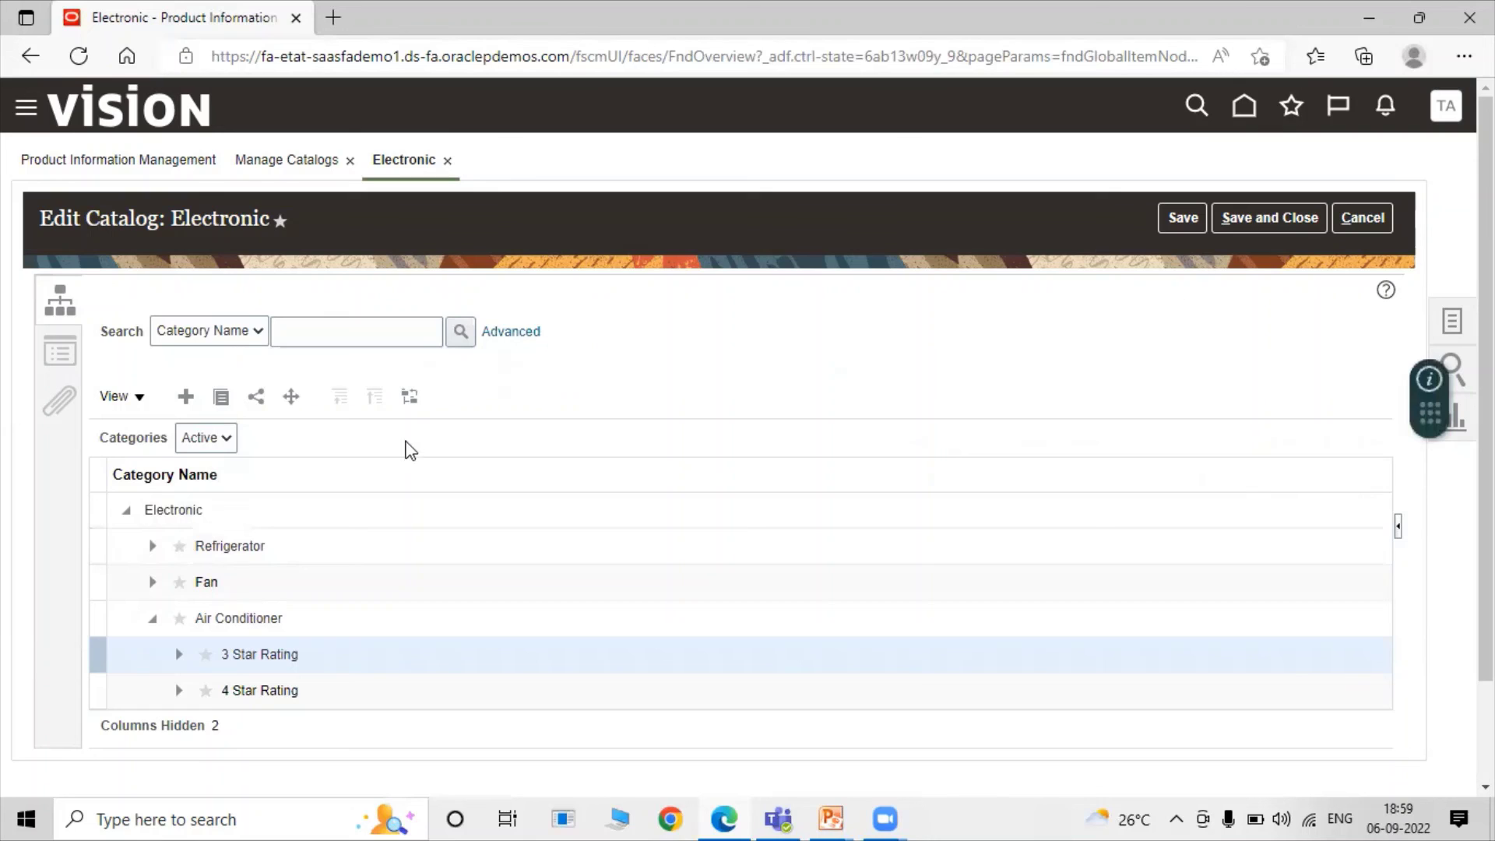
pyautogui.click(1255, 220)
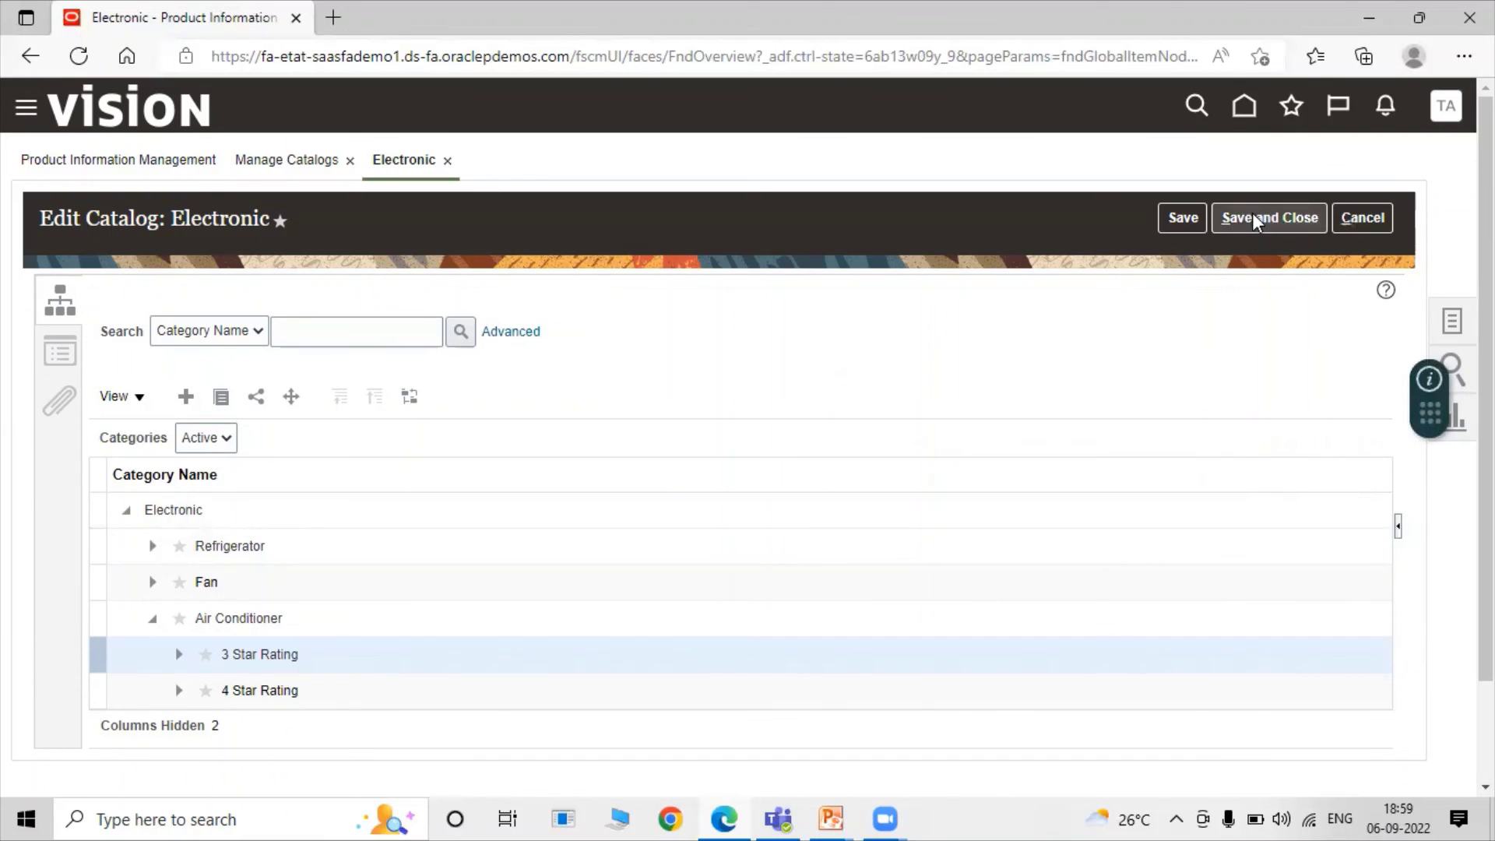
pyautogui.click(1257, 226)
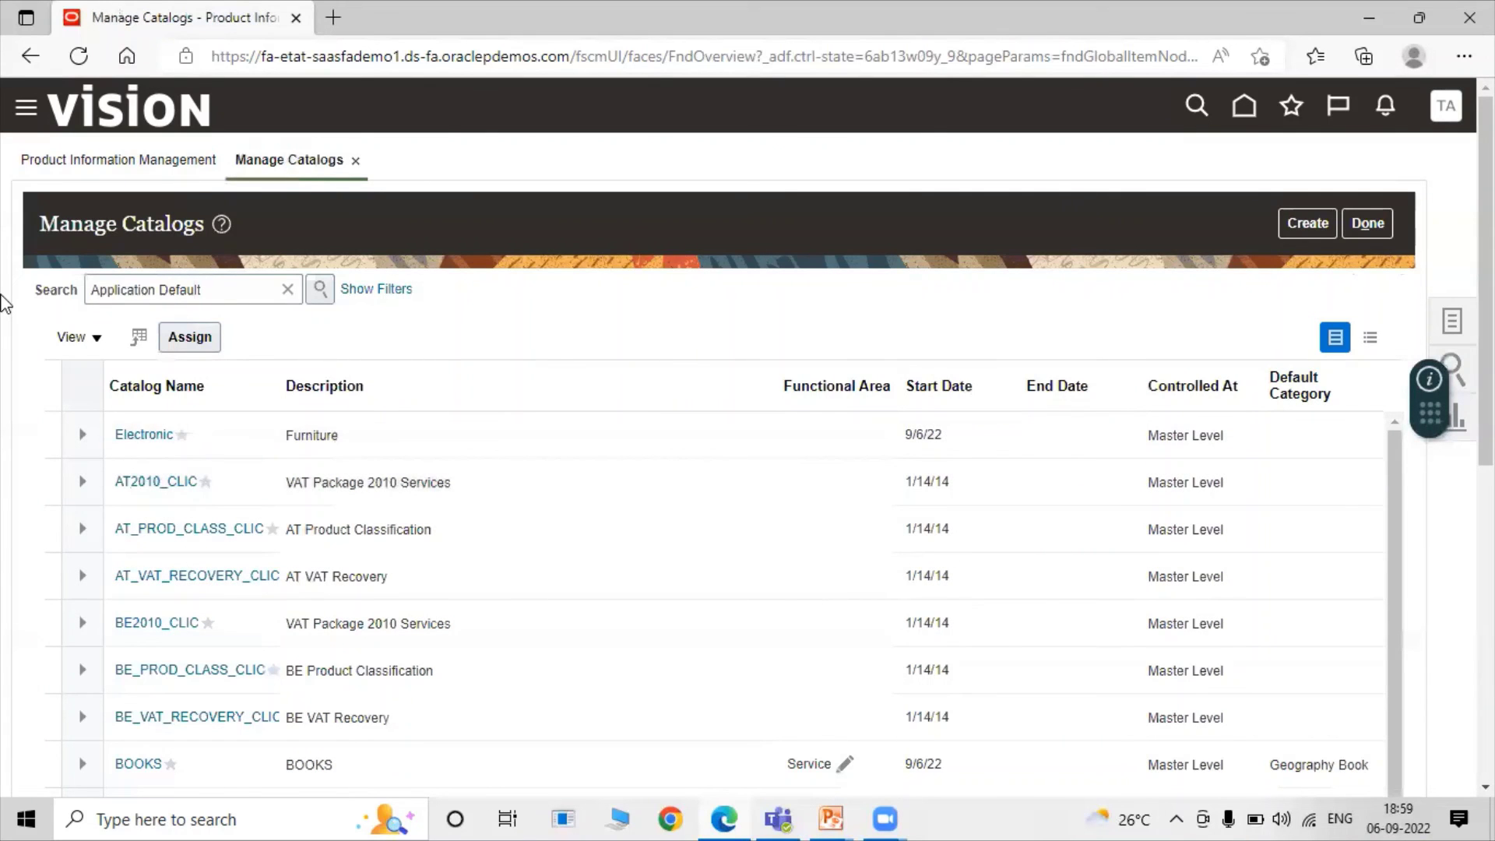
# Look through the list of existing catalogs, including Electronic, with their descriptions and control levels
pyautogui.scroll(-9, 504, 491)
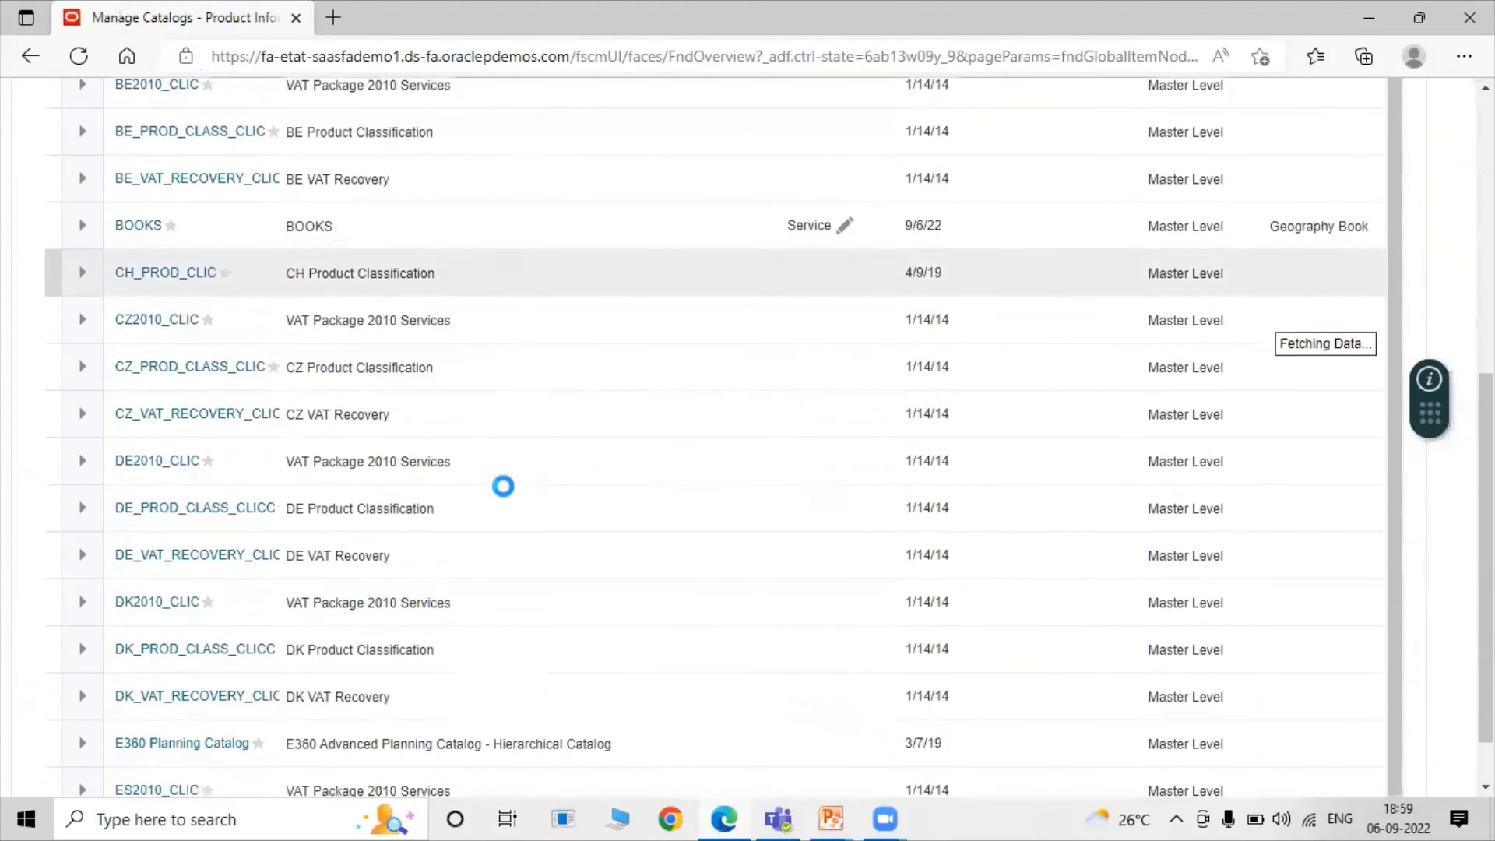
pyautogui.scroll(-5, 568, 482)
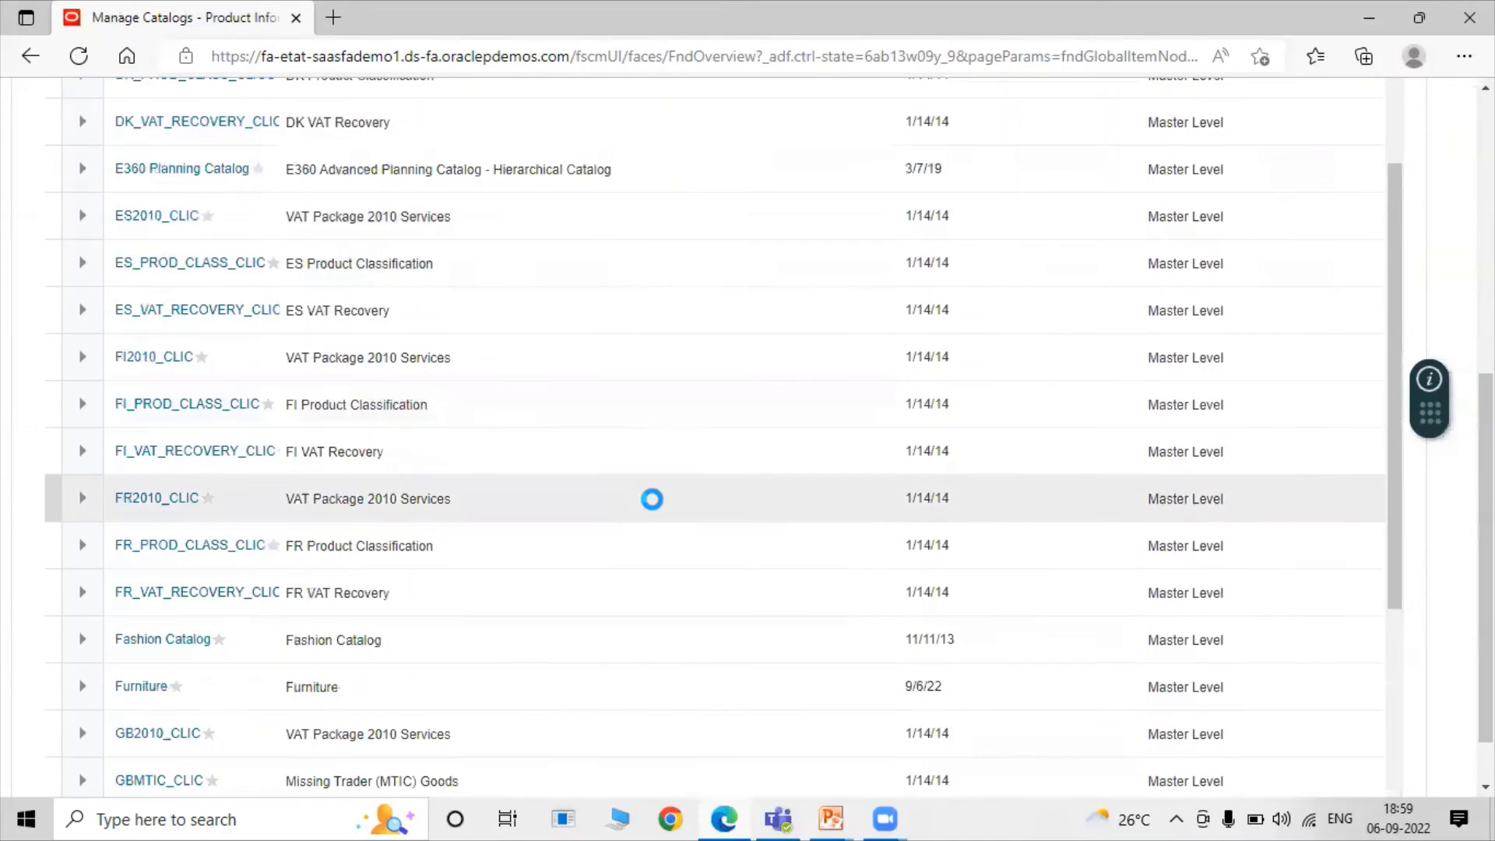
pyautogui.scroll(-4, 584, 518)
pyautogui.scroll(6, 390, 427)
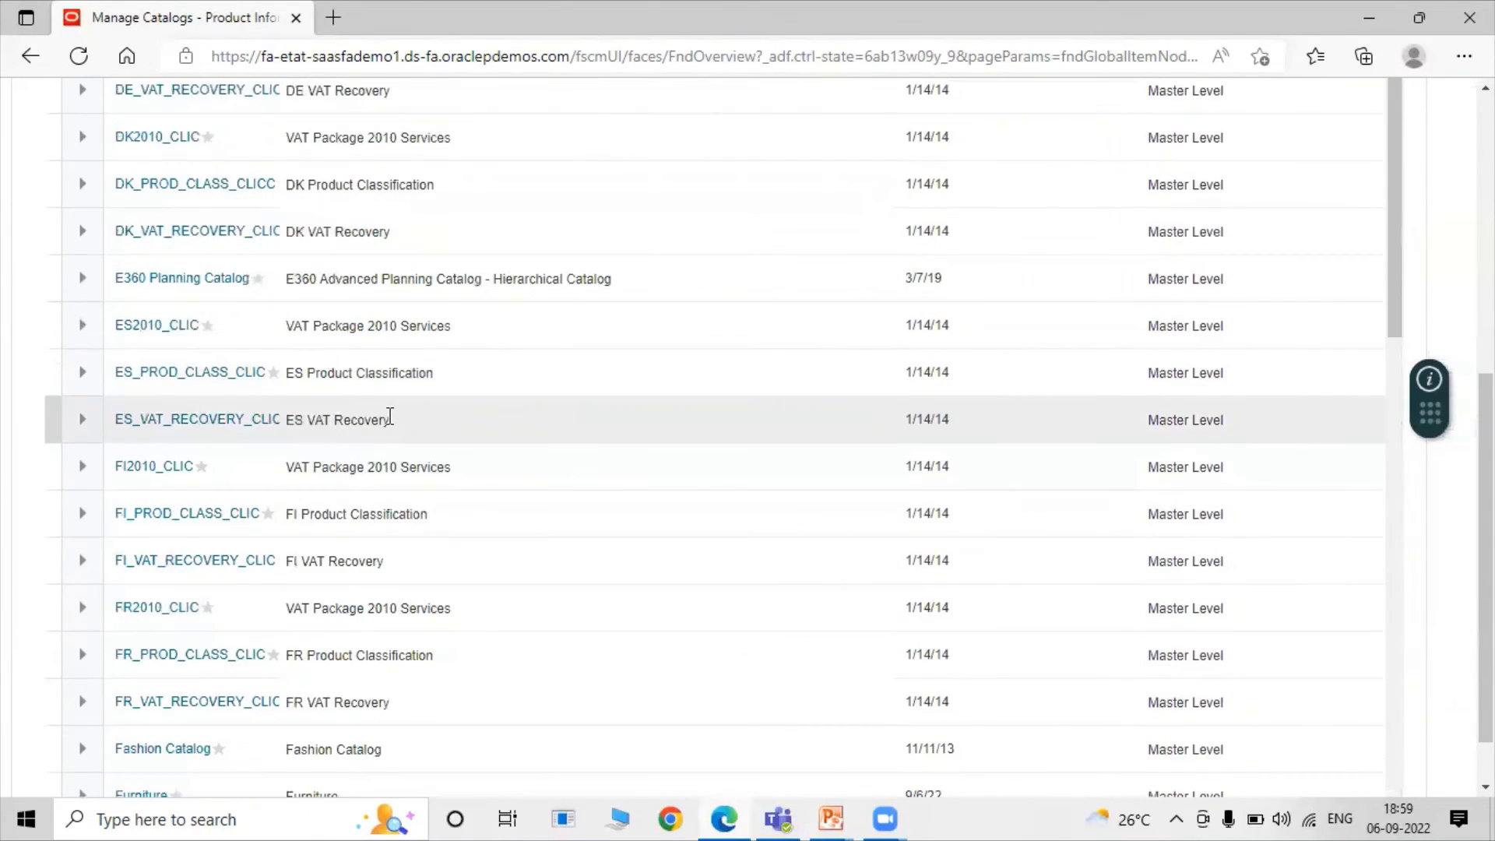
pyautogui.scroll(-5, 390, 422)
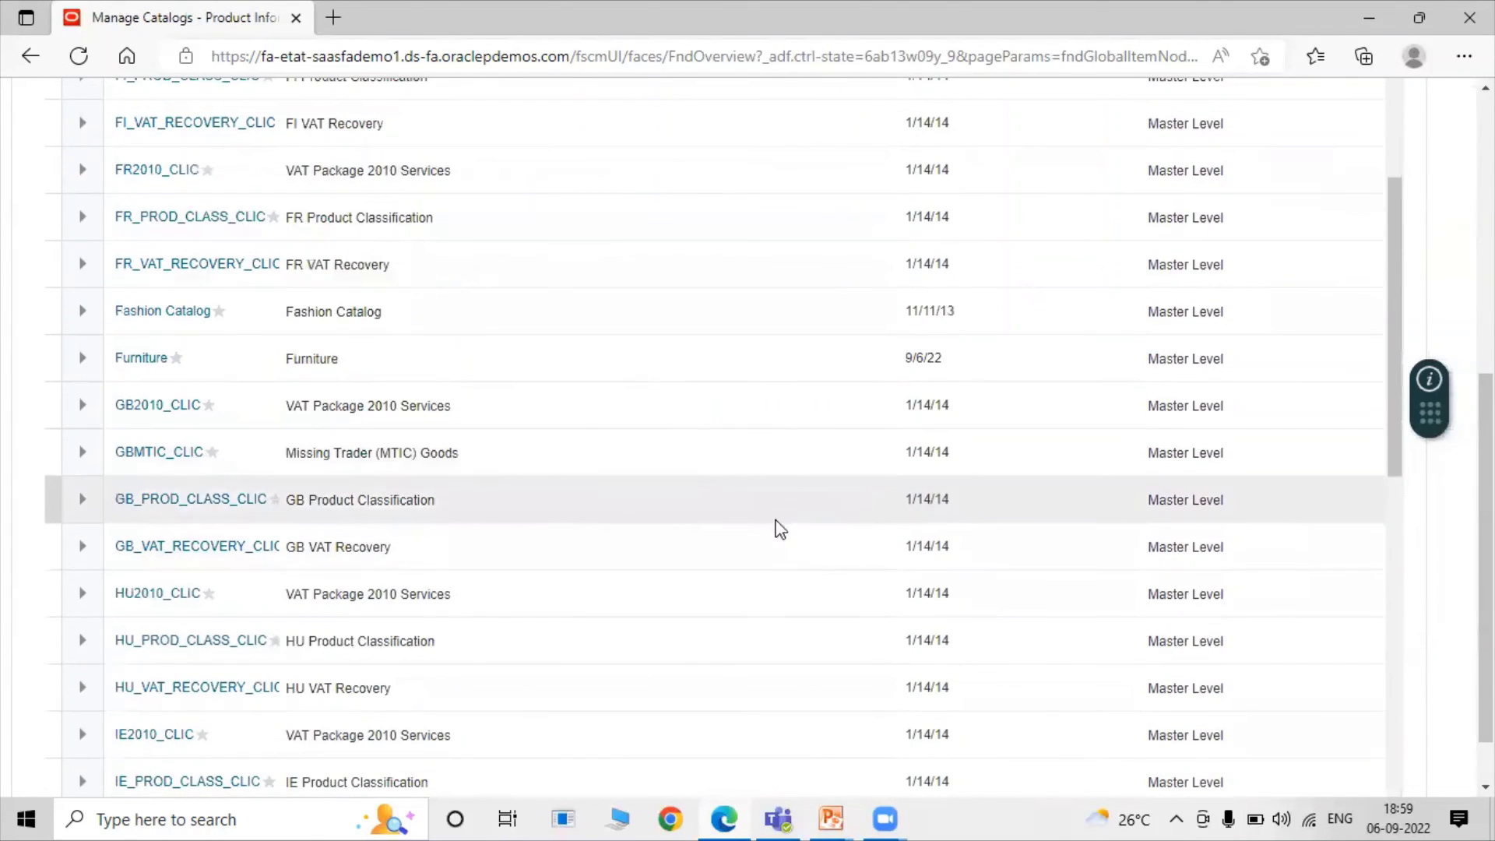
pyautogui.scroll(15, 435, 471)
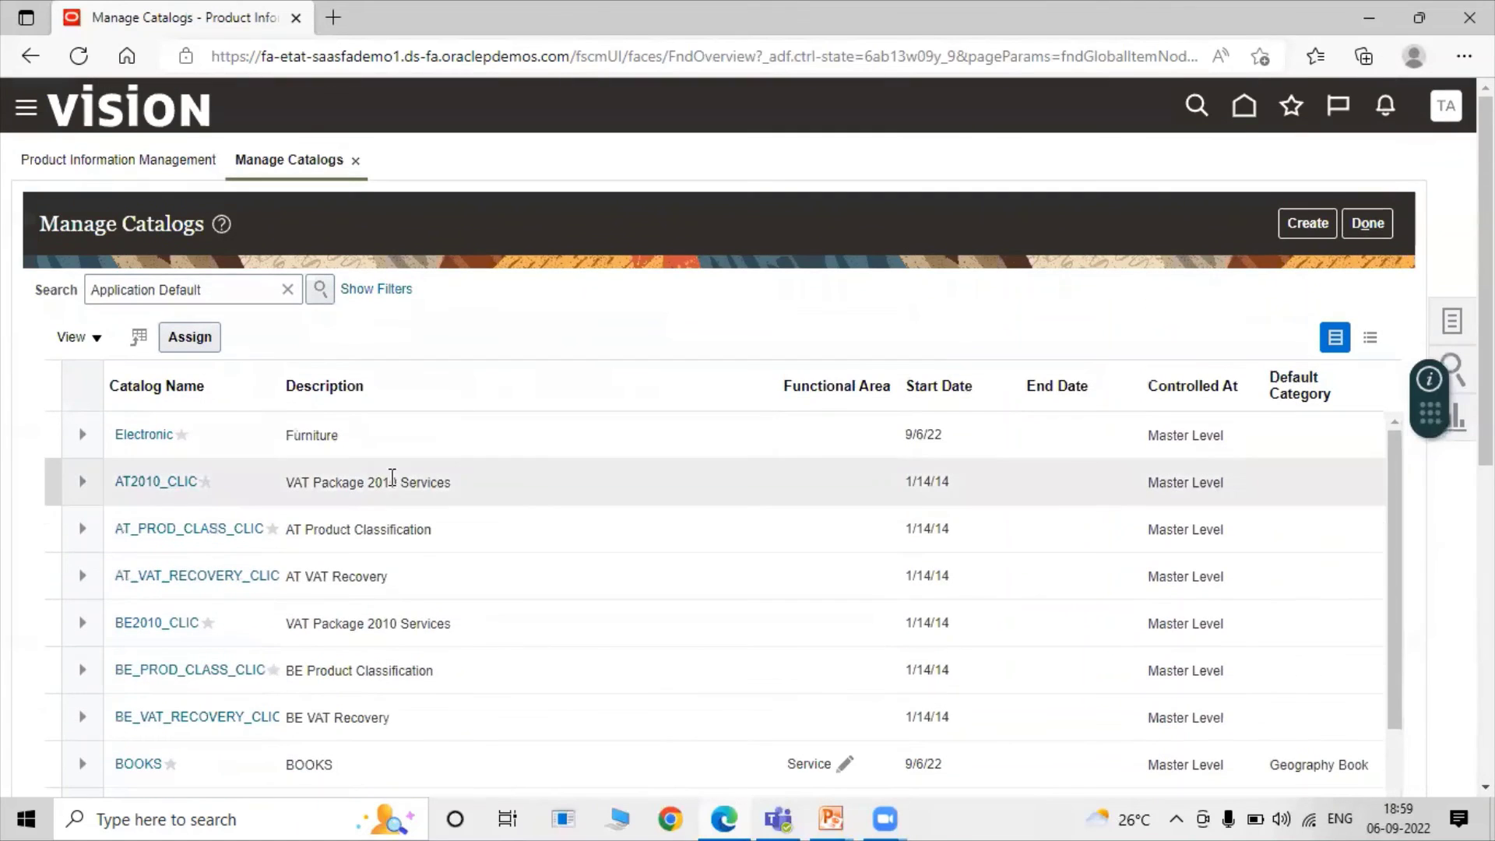
pyautogui.scroll(-5, 545, 514)
pyautogui.scroll(5, 576, 529)
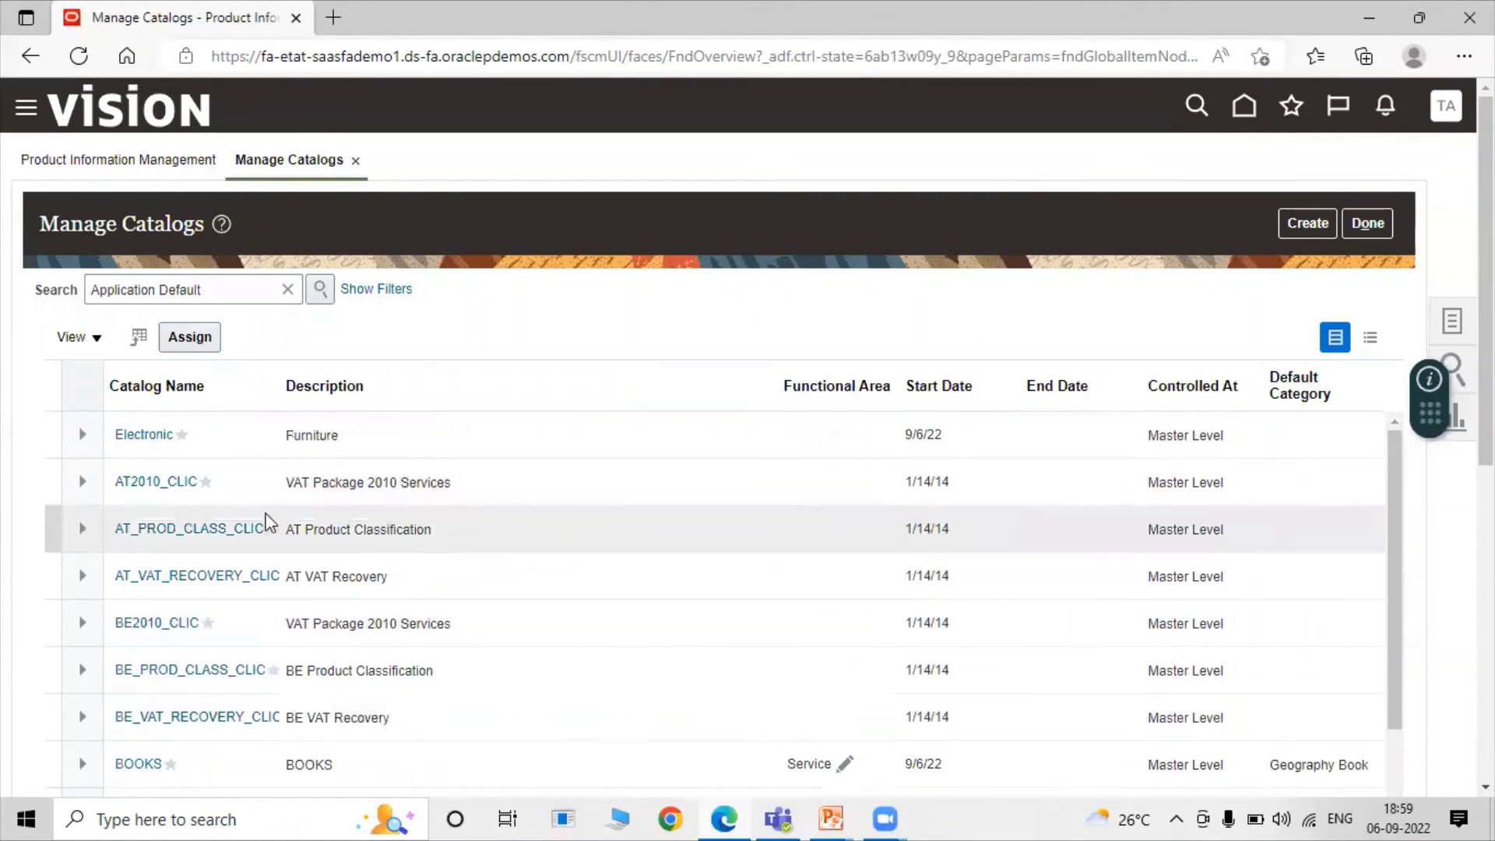
# Reopen the Electronic catalog, expand its category hierarchy and view the items of the Air Conditioner category
pyautogui.click(450, 442)
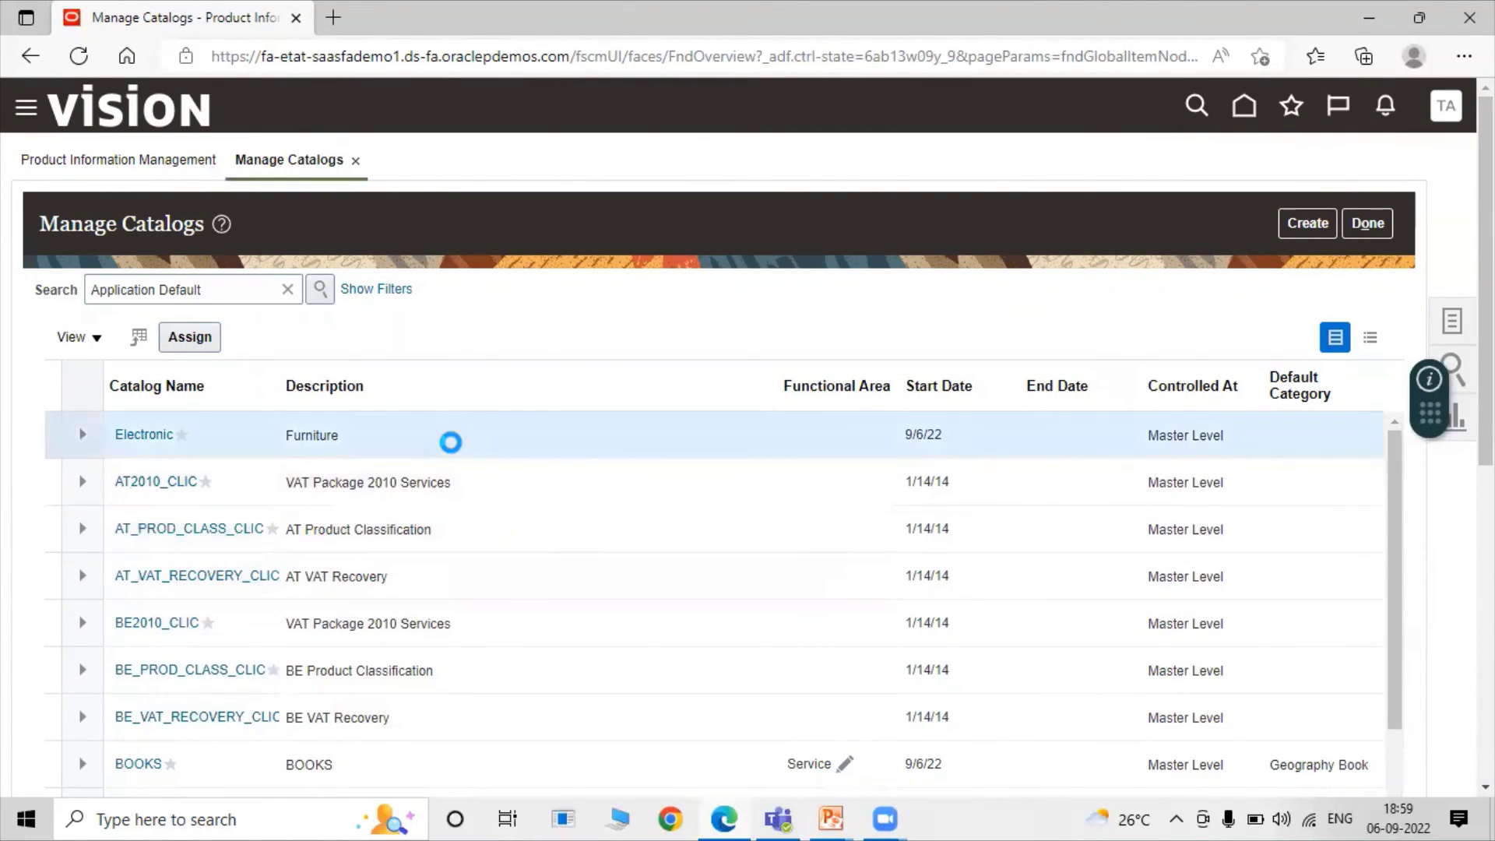
pyautogui.click(134, 434)
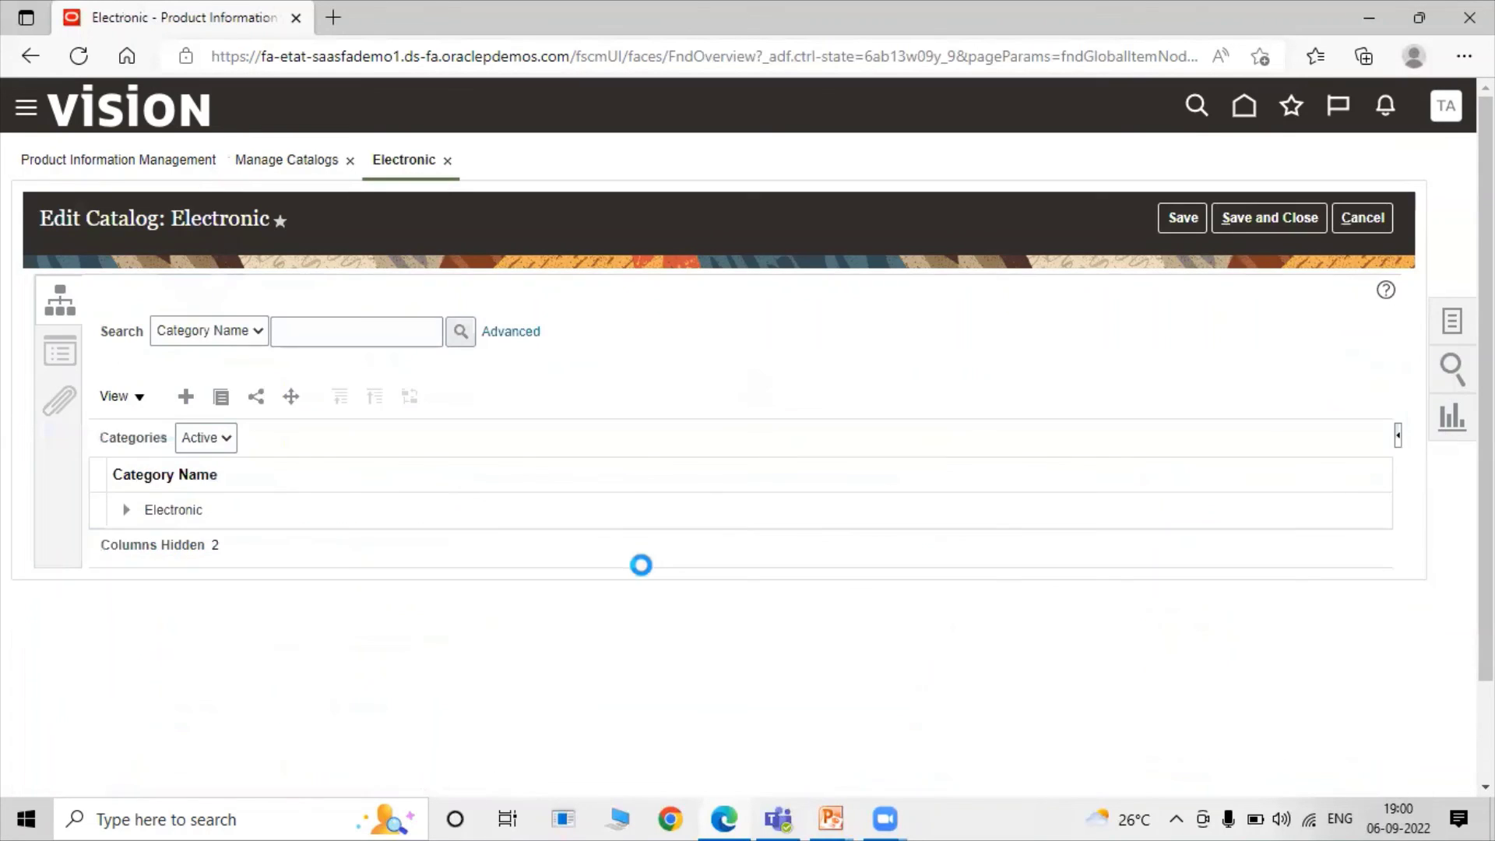
pyautogui.click(126, 510)
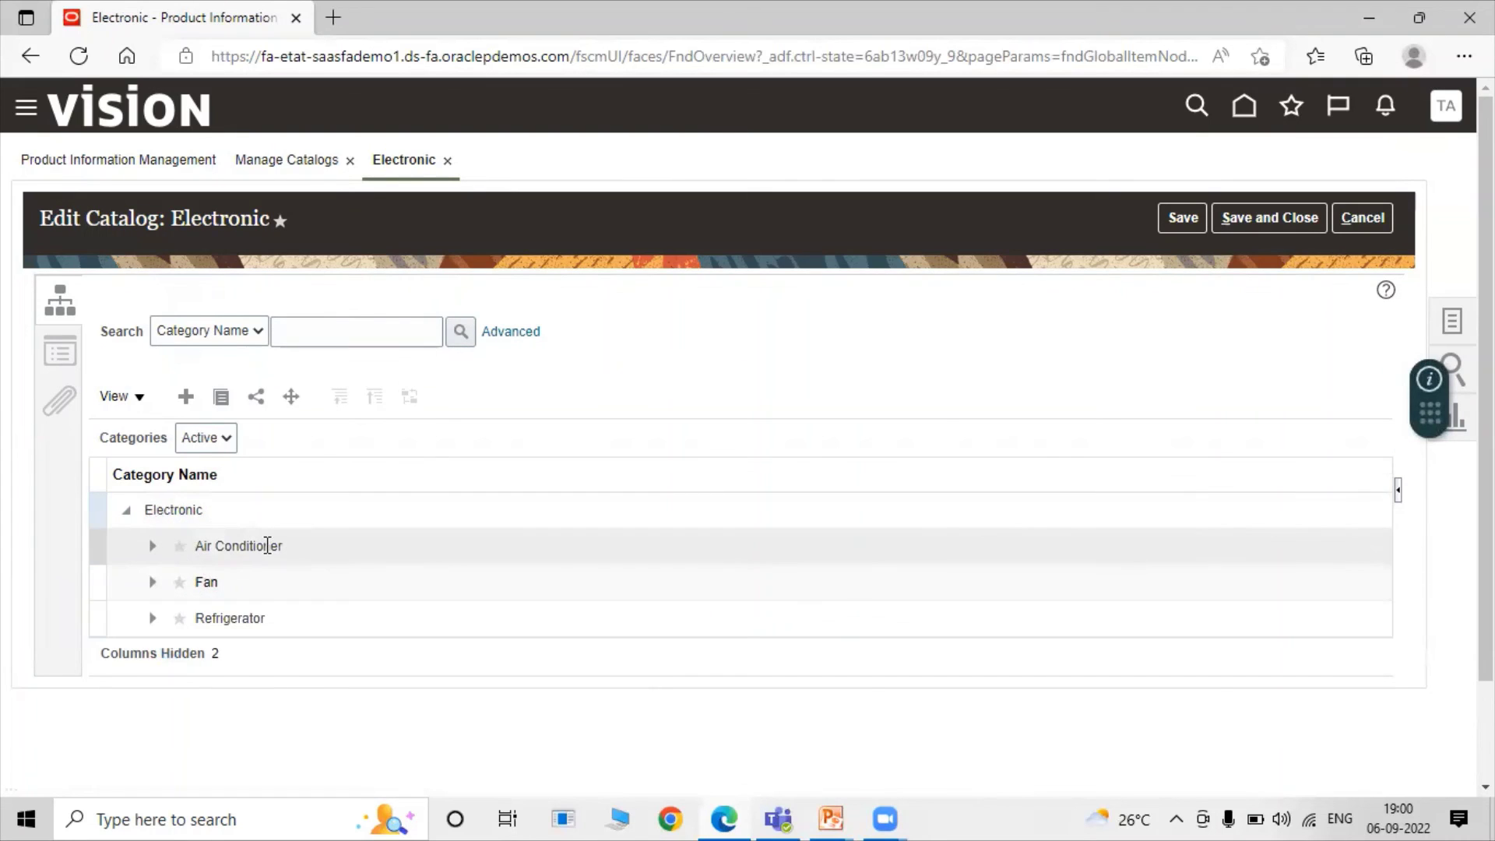
pyautogui.click(311, 545)
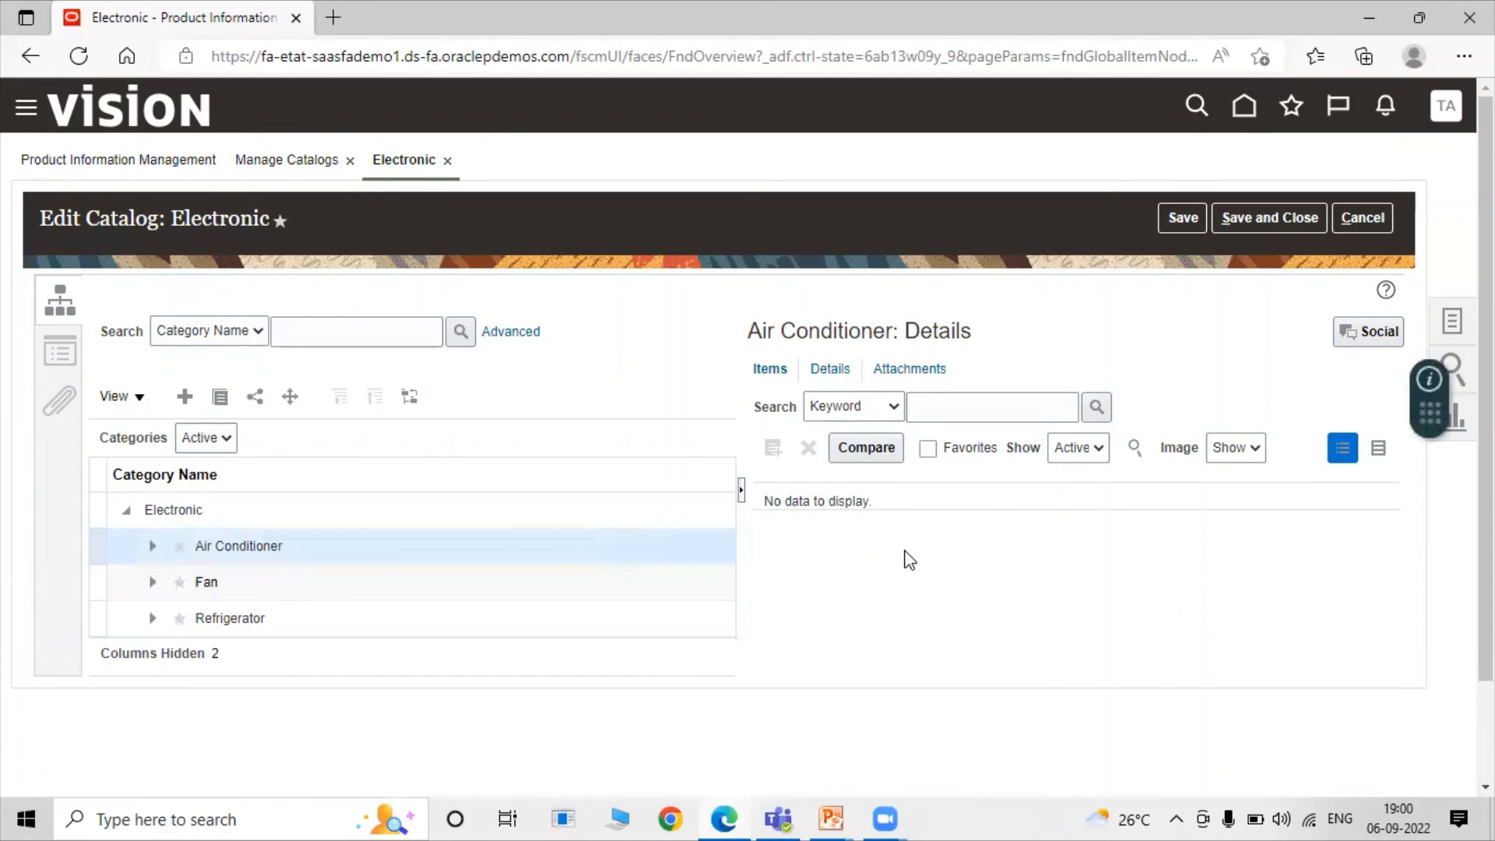
pyautogui.click(314, 588)
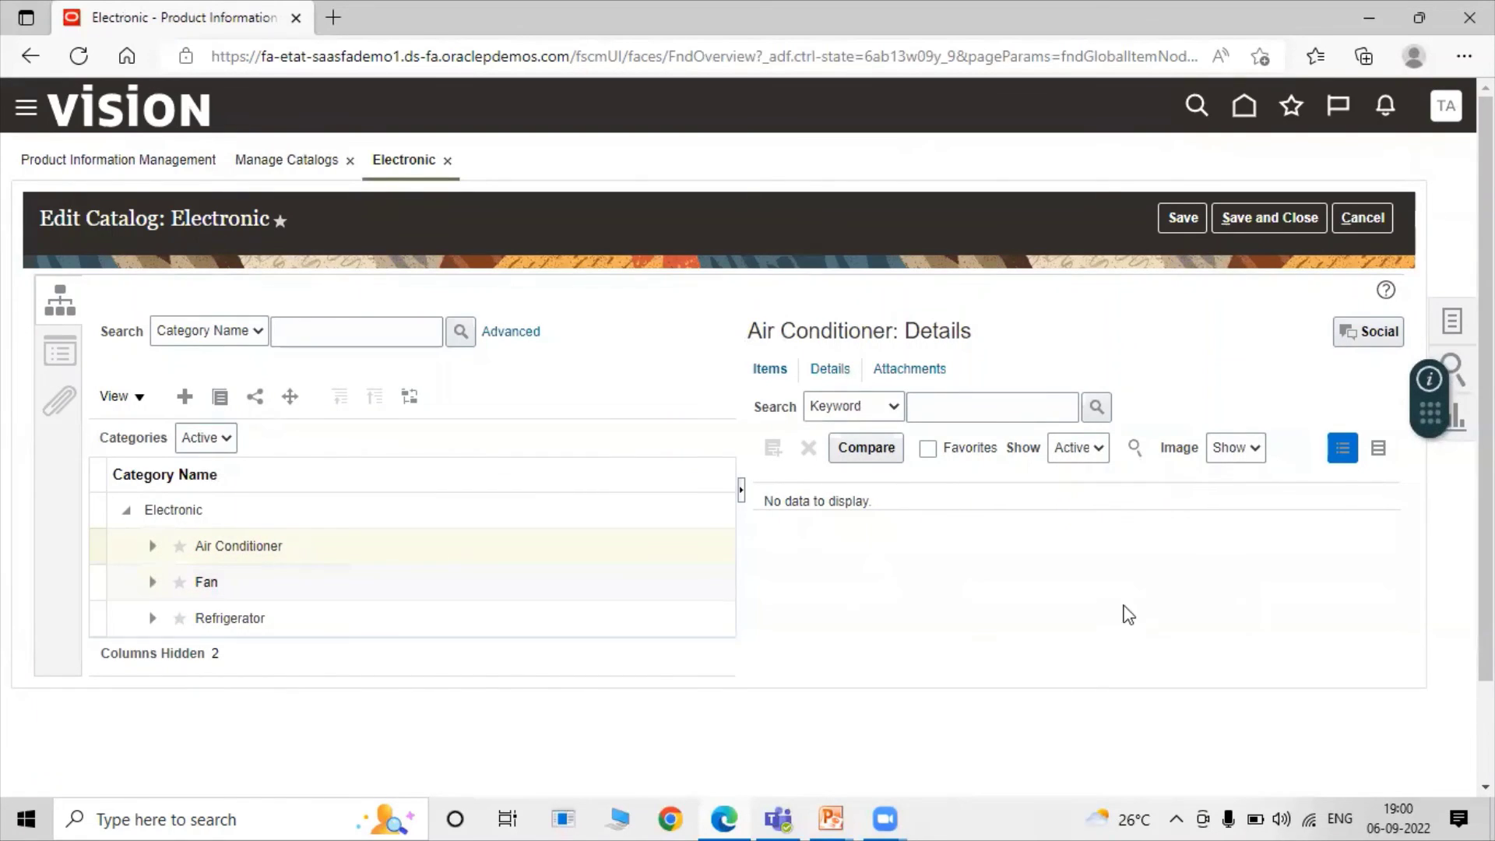
pyautogui.click(427, 550)
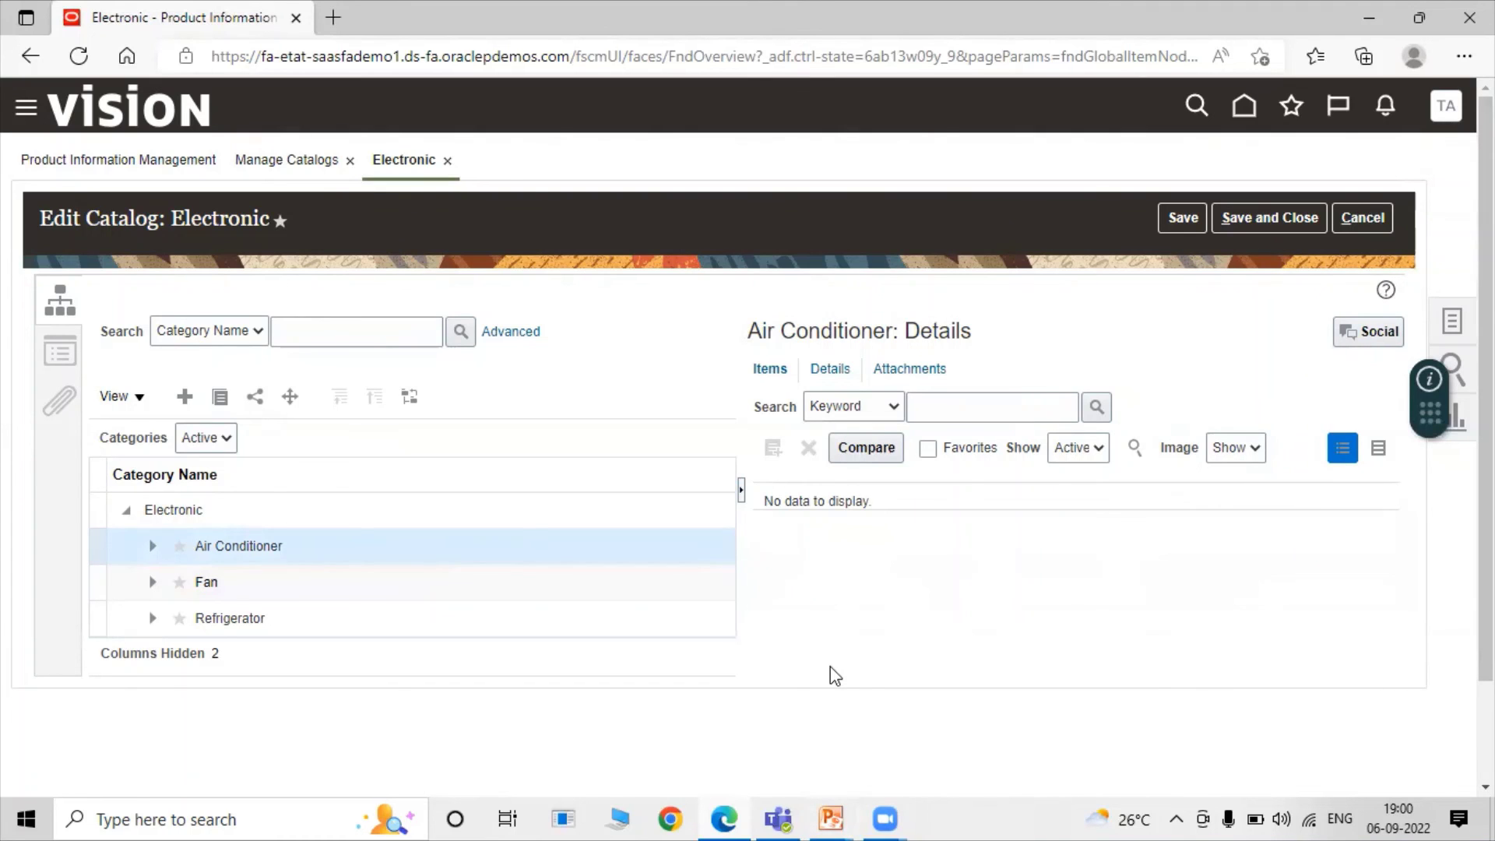
pyautogui.hotkey('alt', 'Tab')
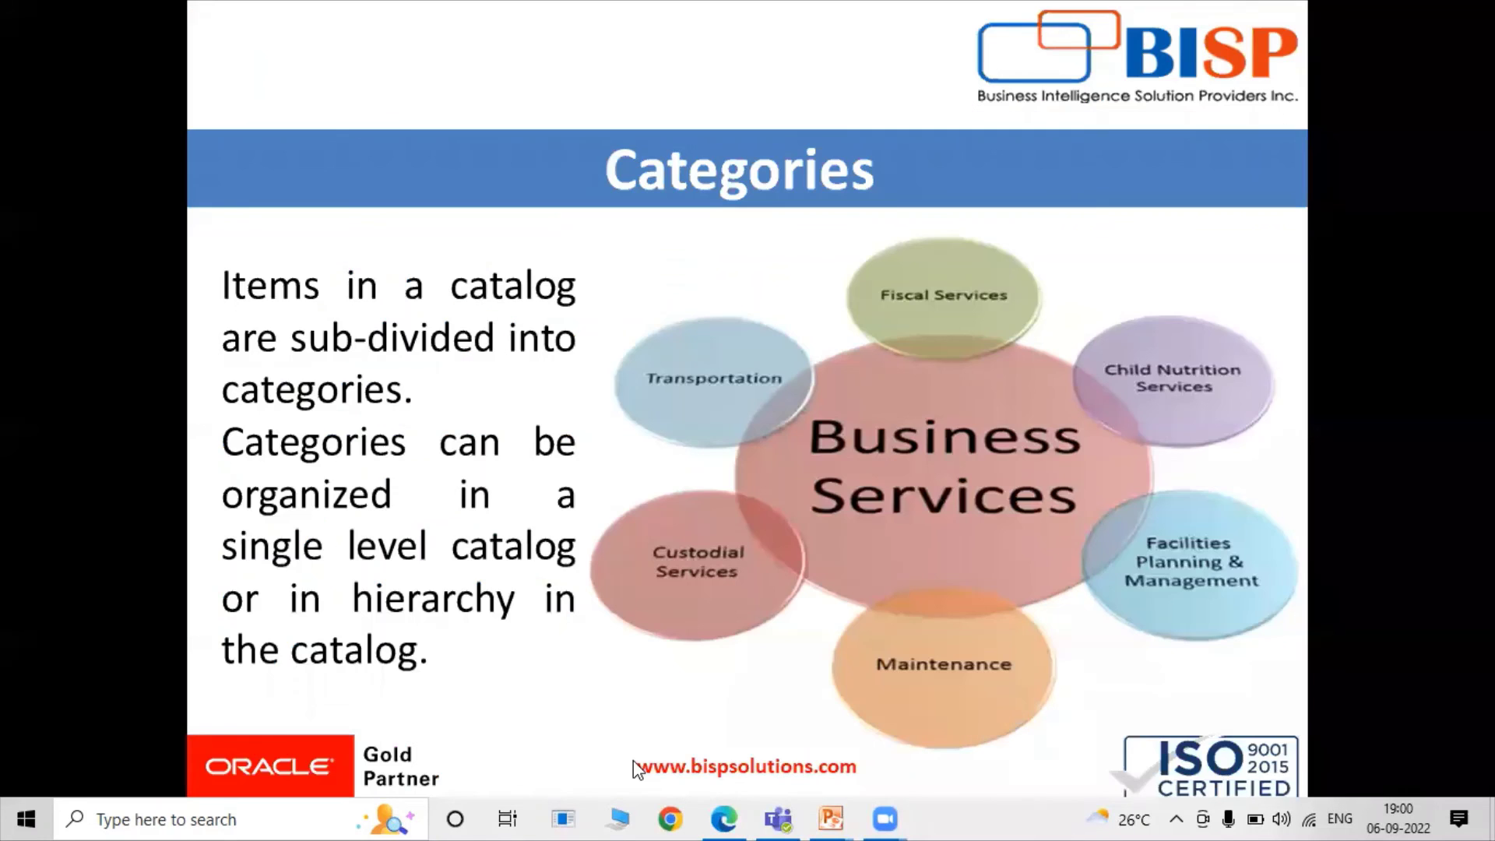
pyautogui.click(1087, 707)
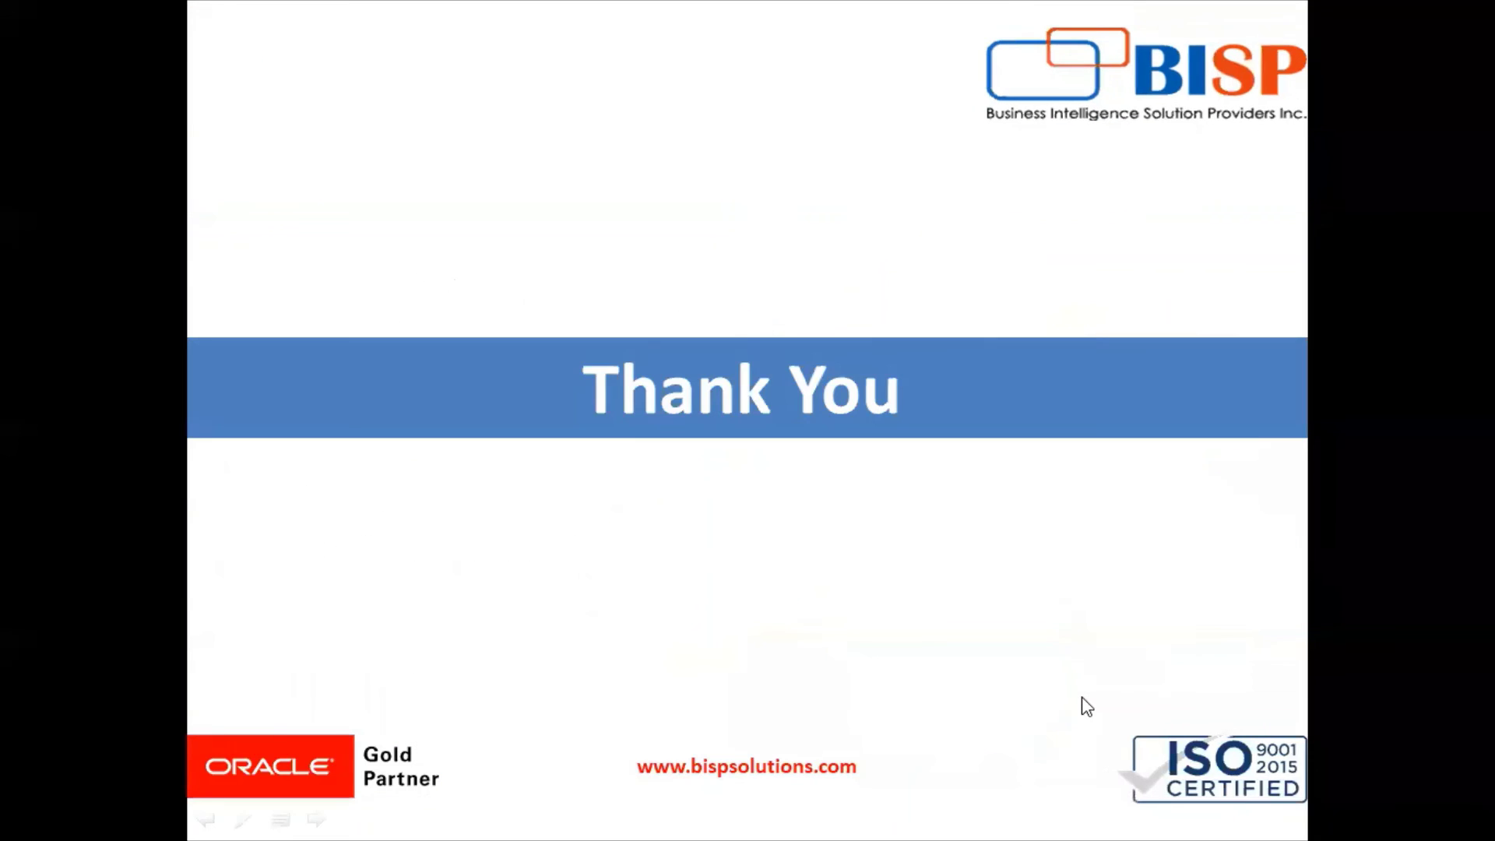